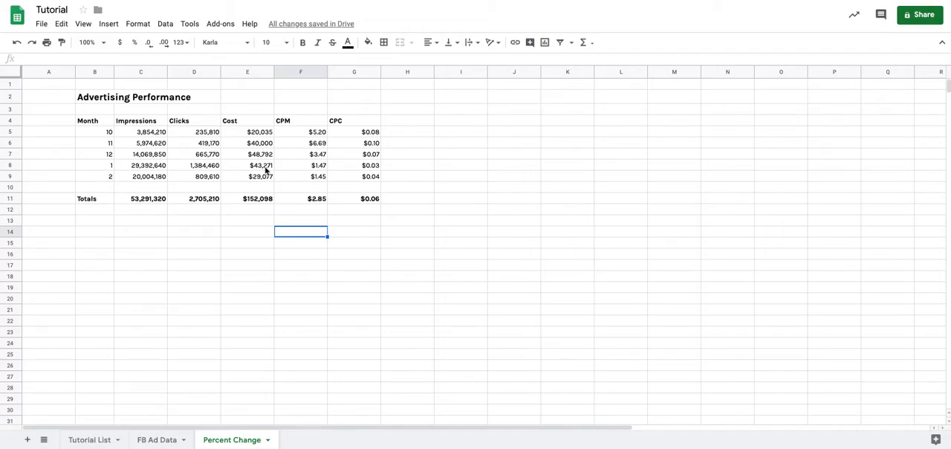
pyautogui.click(399, 133)
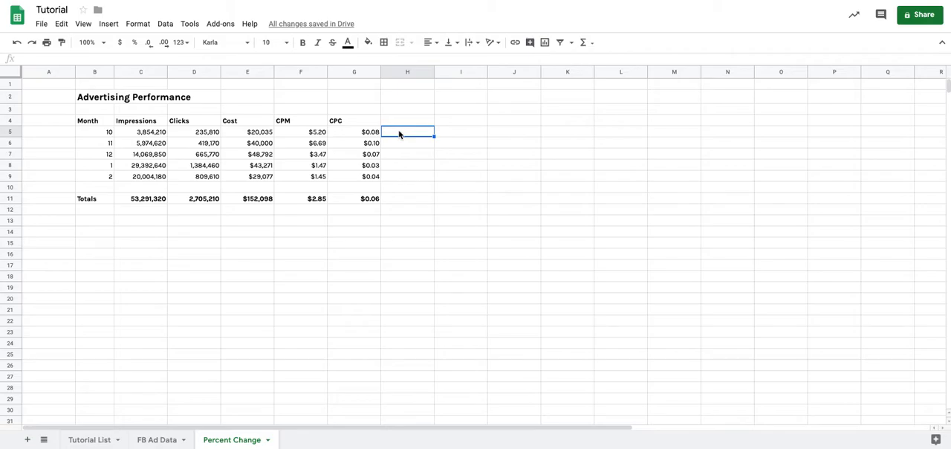
pyautogui.click(401, 143)
pyautogui.moveTo(405, 132); pyautogui.dragTo(408, 172)
pyautogui.click(405, 179)
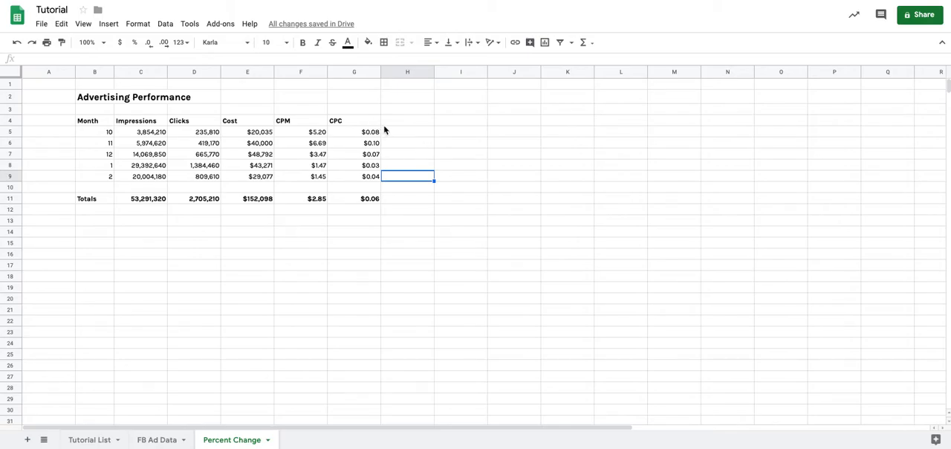
# Look over the Advertising Performance table's title, Month header and first Impressions formula.
pyautogui.click(367, 135)
pyautogui.press('Up')
pyautogui.press('super+Left')
pyautogui.press('Up')
pyautogui.press('Up')
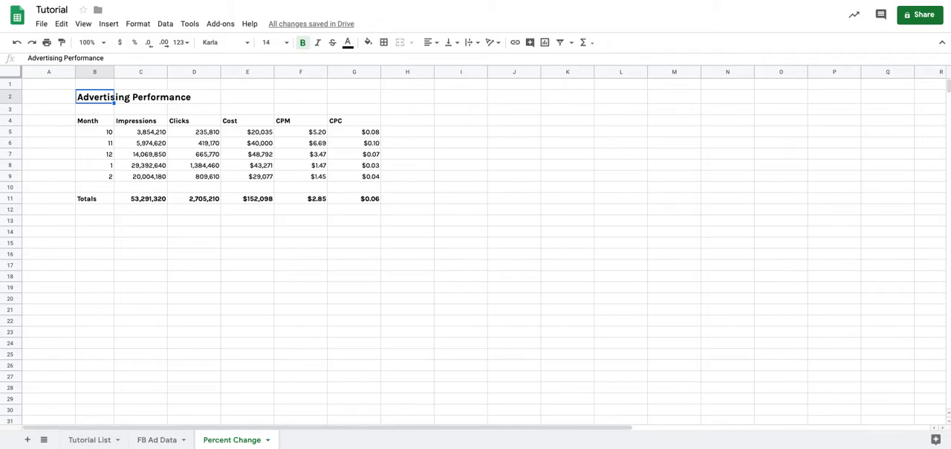
pyautogui.press('Down')
pyautogui.press('Down')
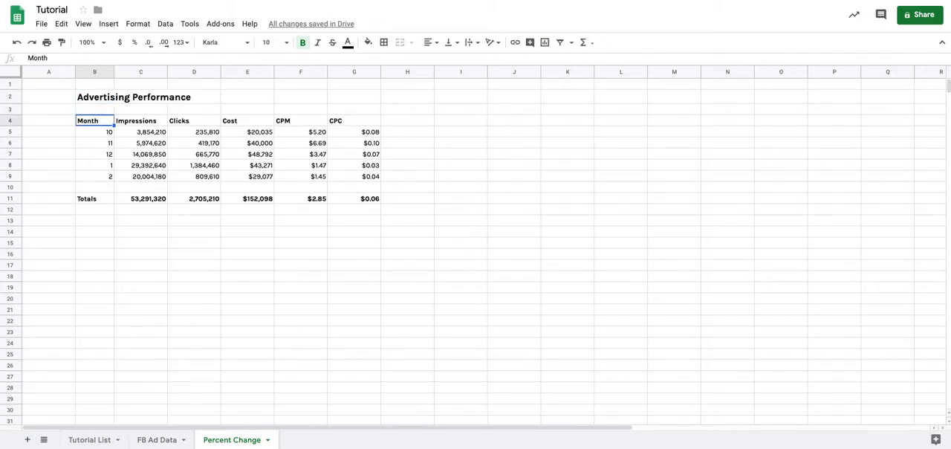
pyautogui.press('Down')
pyautogui.press('Right')
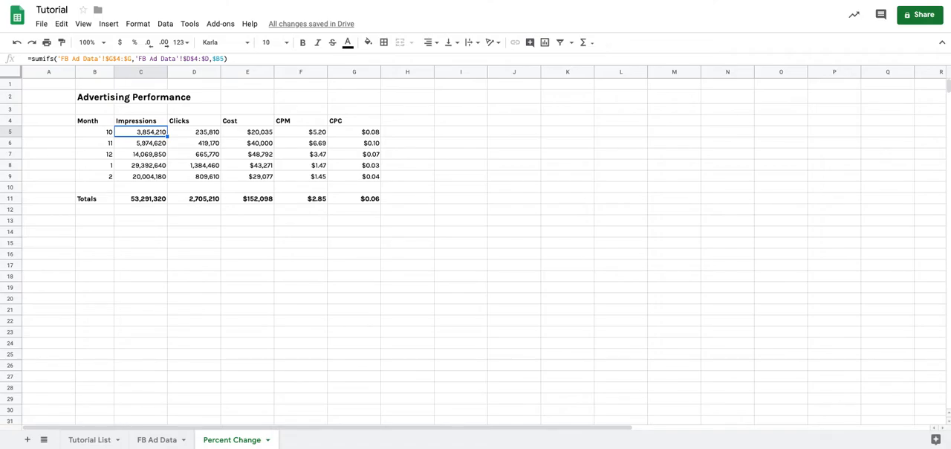
# Review the month values and the formulas in the Impressions, Clicks, Cost and CPM columns, plus the CPC header.
pyautogui.click(102, 132)
pyautogui.click(105, 178)
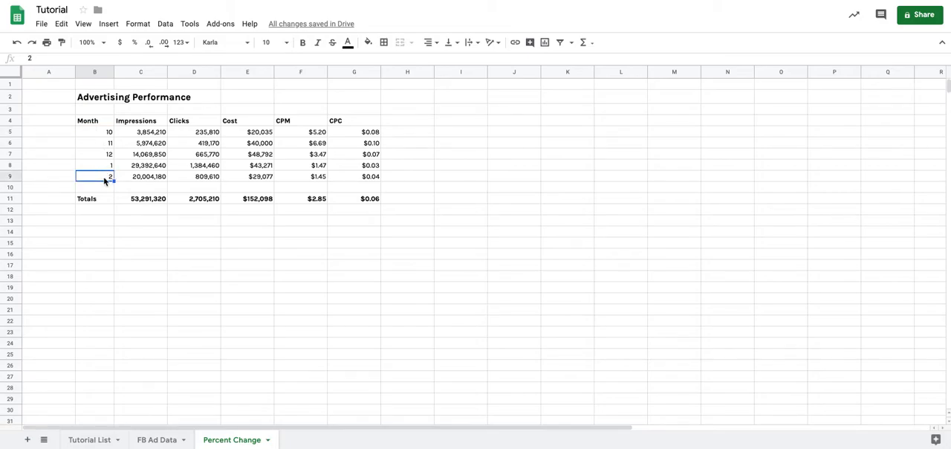
pyautogui.click(151, 132)
pyautogui.click(191, 132)
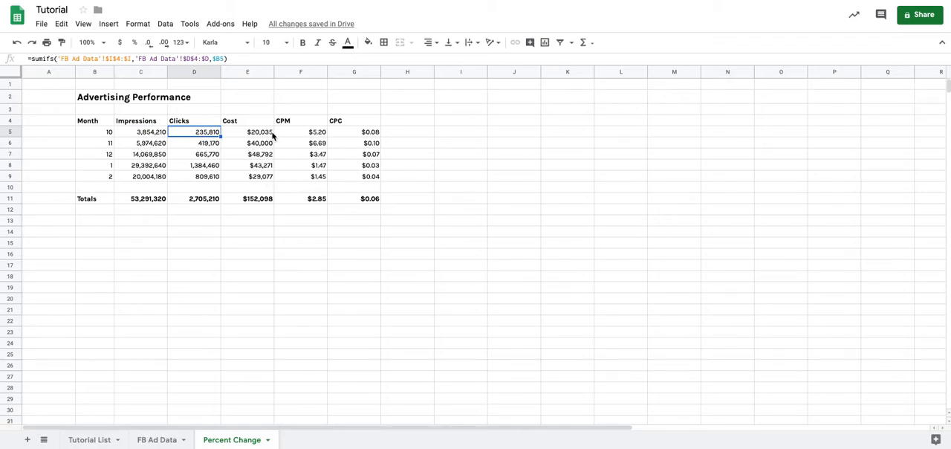
pyautogui.click(255, 133)
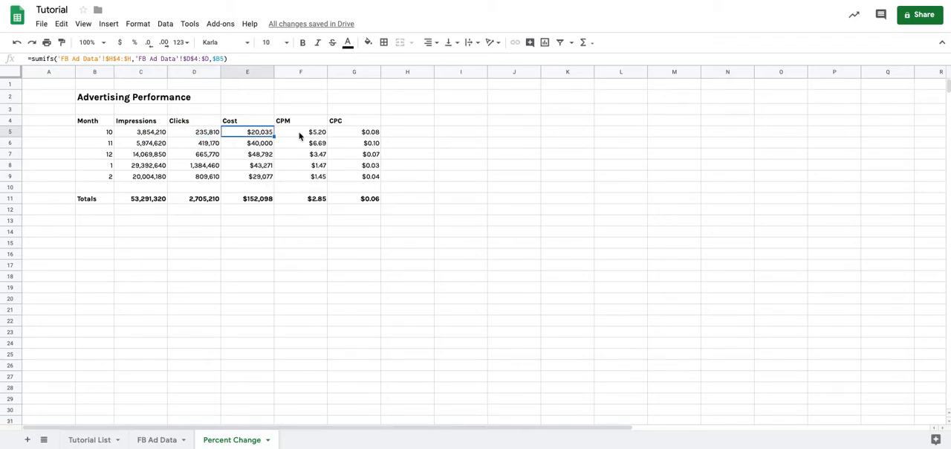
pyautogui.moveTo(290, 123); pyautogui.dragTo(346, 123)
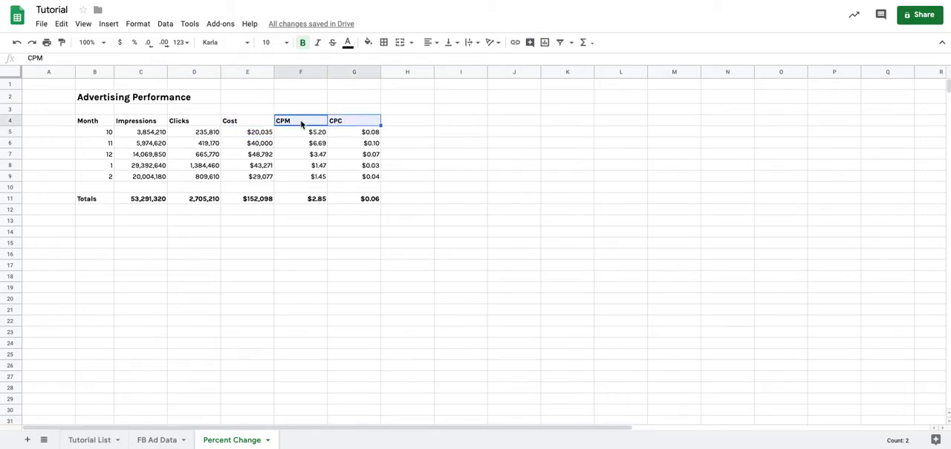
pyautogui.click(306, 141)
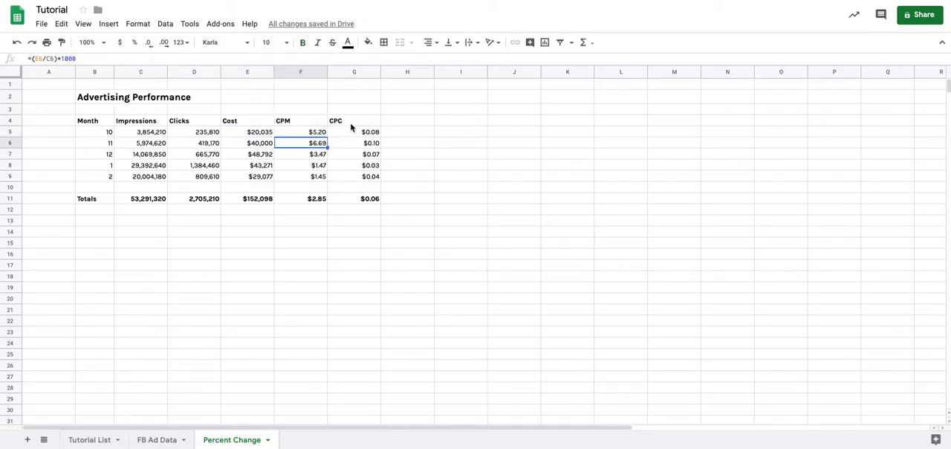
pyautogui.click(351, 125)
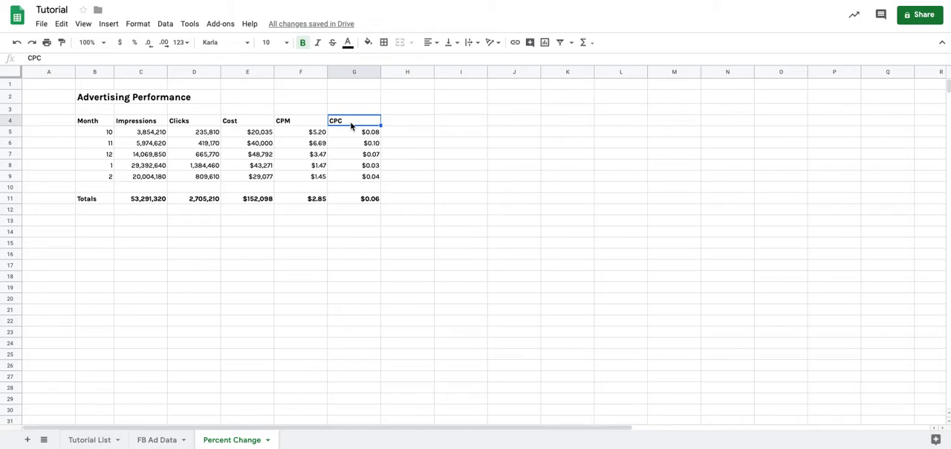
pyautogui.click(208, 134)
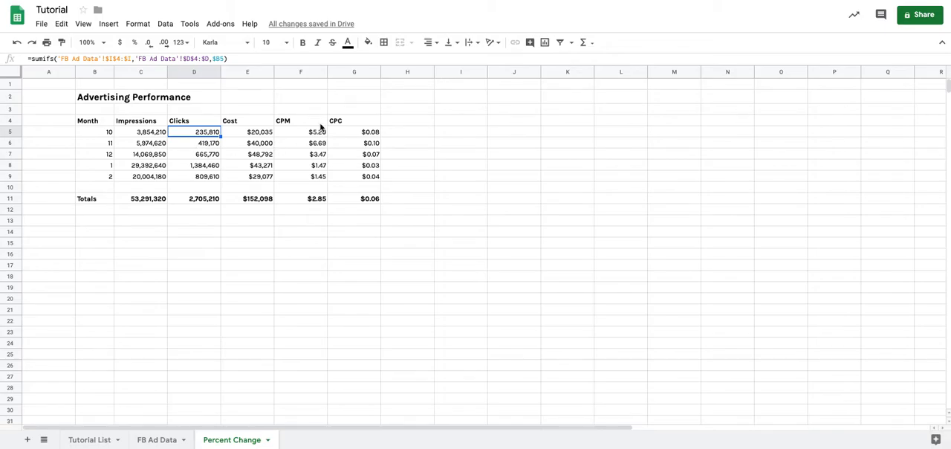
# Add the header "% Change - Clicks" in H4 and widen column H to fit it.
pyautogui.click(386, 123)
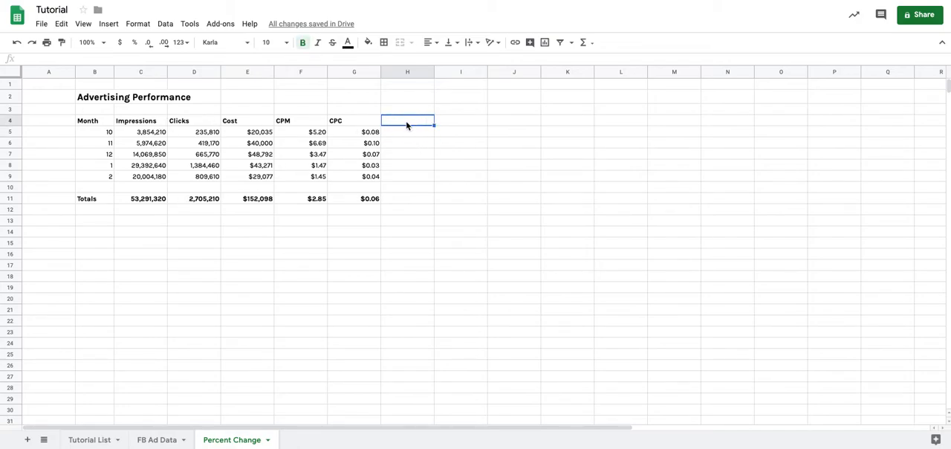
pyautogui.write('Percent')
pyautogui.hotkey('ctrl', 'a')
pyautogui.write('% Ch')
pyautogui.press('BackSpace')
pyautogui.press('BackSpace')
pyautogui.write('Change')
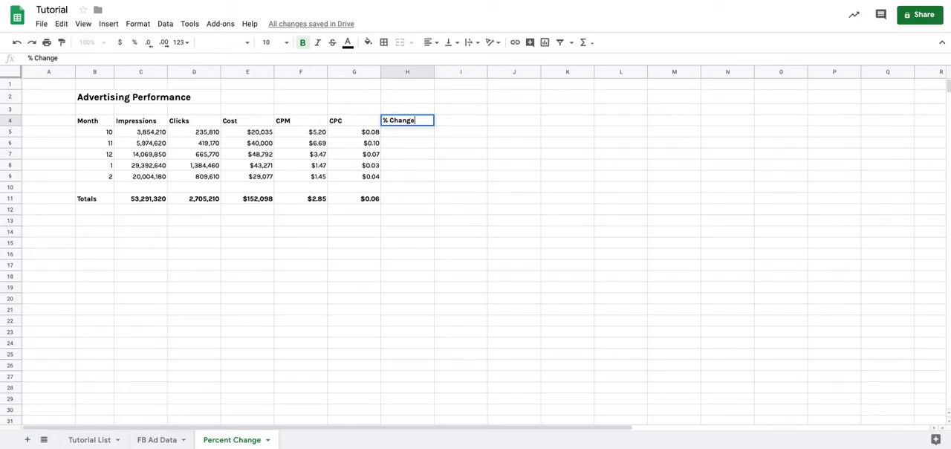
pyautogui.write(' - Clicks')
pyautogui.press('Return')
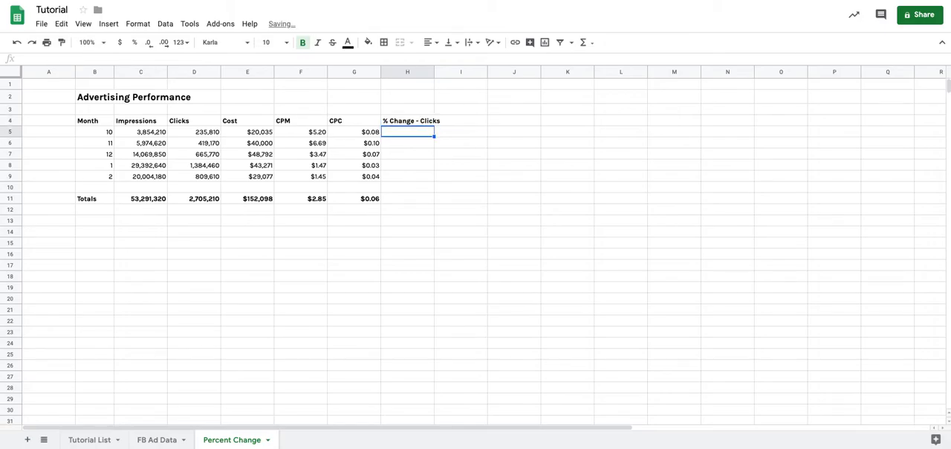
pyautogui.moveTo(434, 72); pyautogui.dragTo(446, 72)
# Begin a formula in H6 with month 11 clicks minus month 10 clicks, =(D6-D5).
pyautogui.click(409, 142)
pyautogui.click(411, 135)
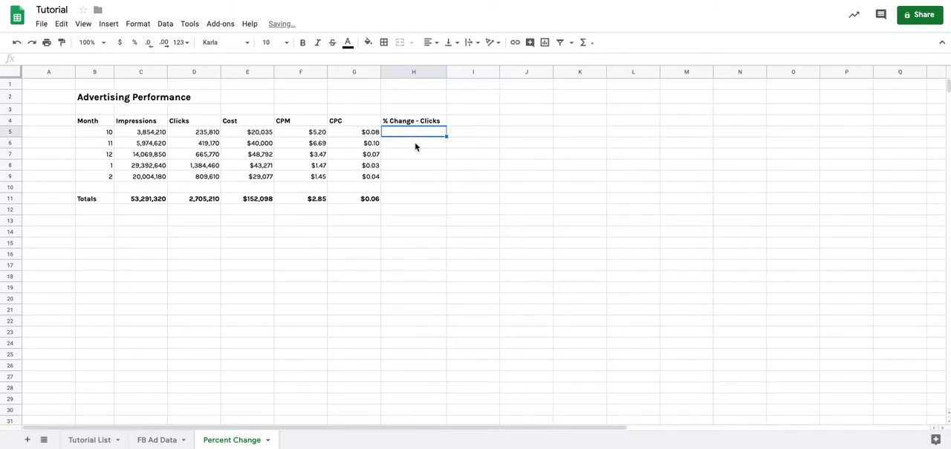
pyautogui.click(415, 146)
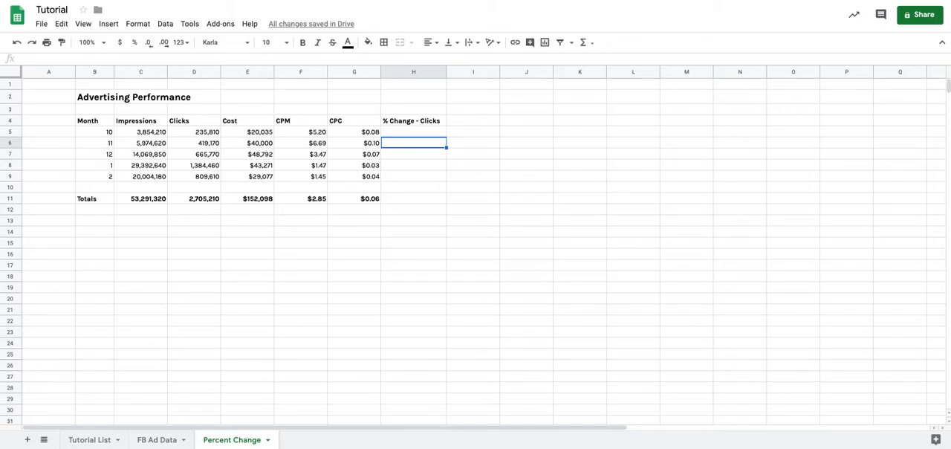
pyautogui.write('=')
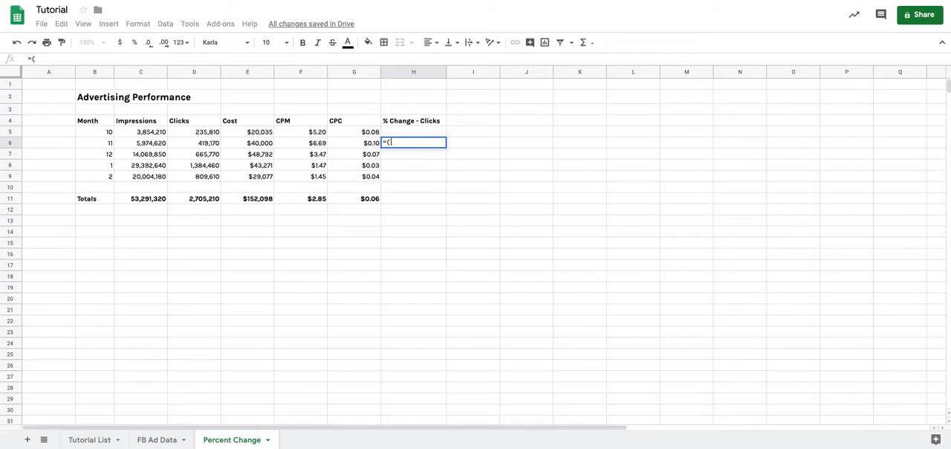
pyautogui.write('(')
pyautogui.press('Left')
pyautogui.press('Left')
pyautogui.press('Left')
pyautogui.press('Left')
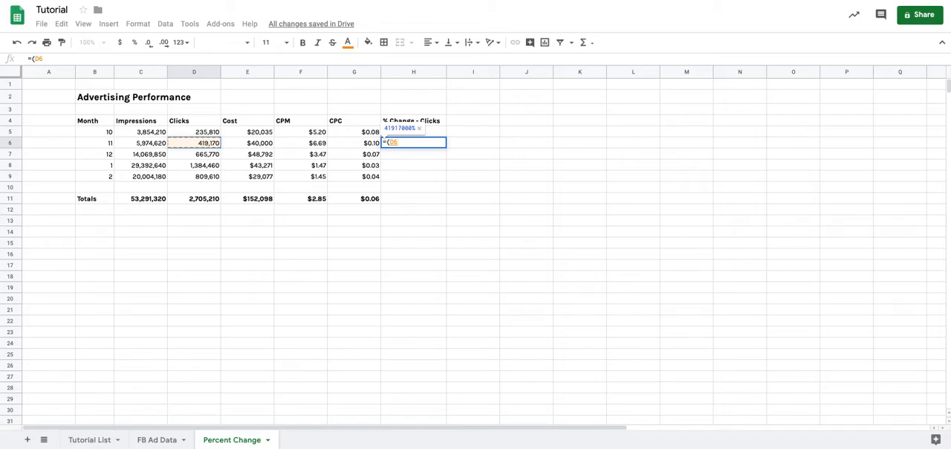
pyautogui.write('-')
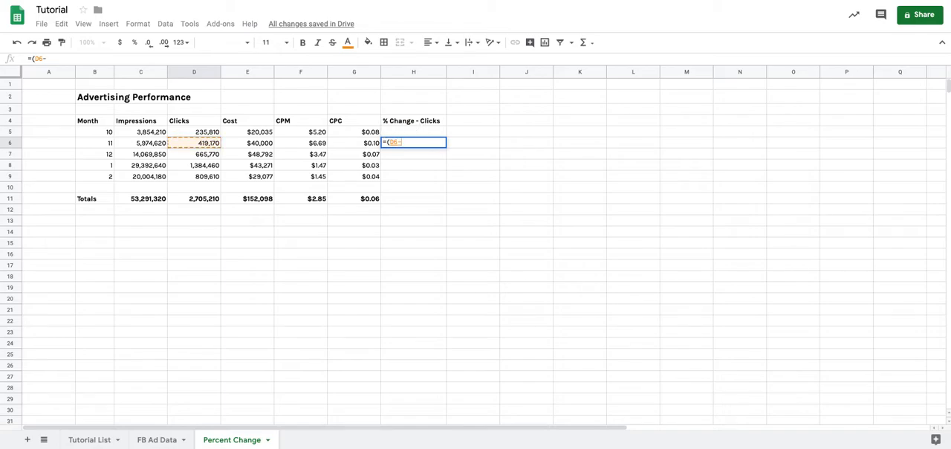
pyautogui.press('Up')
pyautogui.press('Left')
pyautogui.press('Left')
pyautogui.press('Left')
pyautogui.press('Left')
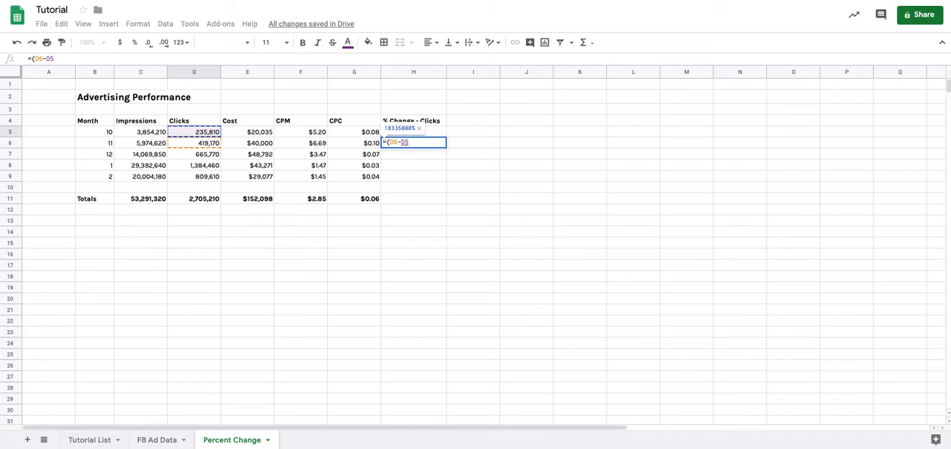
pyautogui.write(')')
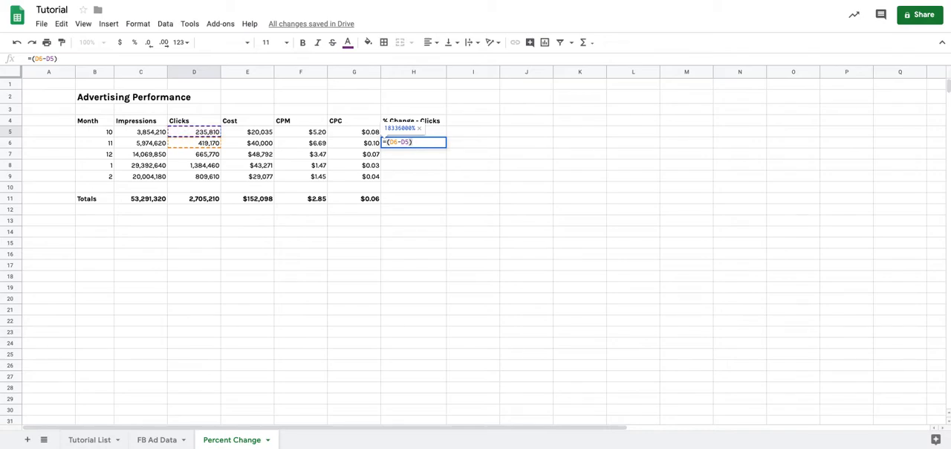
pyautogui.write('/')
# Divide the H6 difference by month 10 clicks so the formula is =(D6-D5)/D5, and check its references.
pyautogui.press('Up')
pyautogui.press('Left')
pyautogui.press('Left')
pyautogui.press('Left')
pyautogui.press('Left')
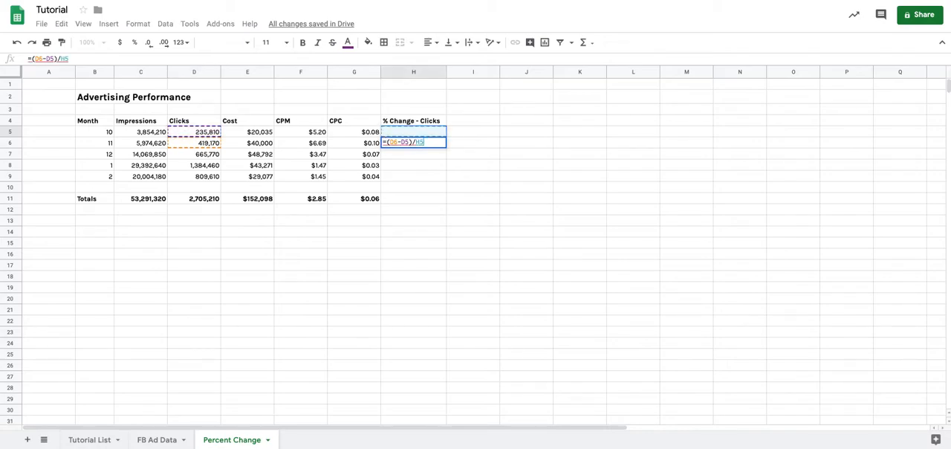
pyautogui.press('Return')
pyautogui.press('Up')
pyautogui.press('Return')
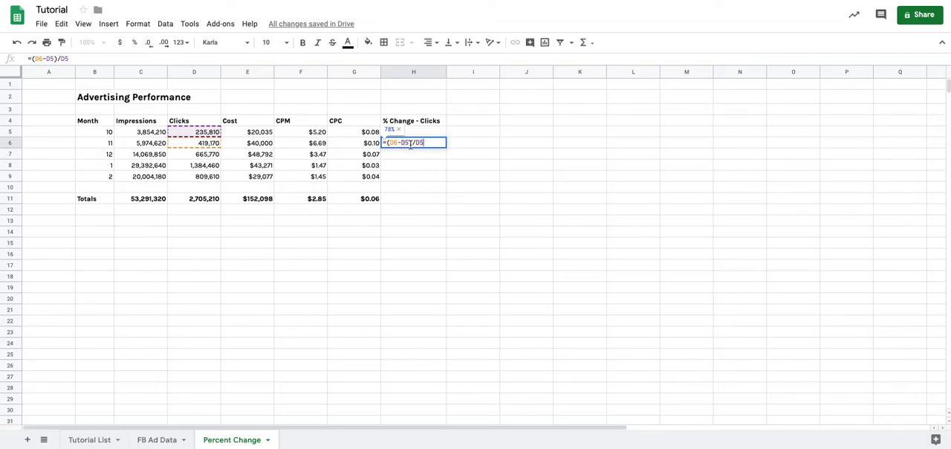
pyautogui.press('Escape')
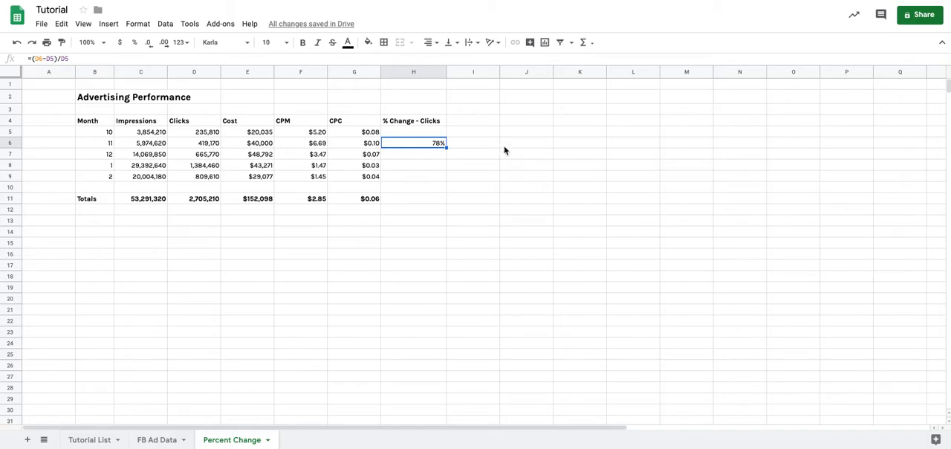
# Copy the percent-change formula from H6 into H5.
pyautogui.press('Up')
pyautogui.press('Down')
pyautogui.hotkey('ctrl', 'c')
pyautogui.press('Up')
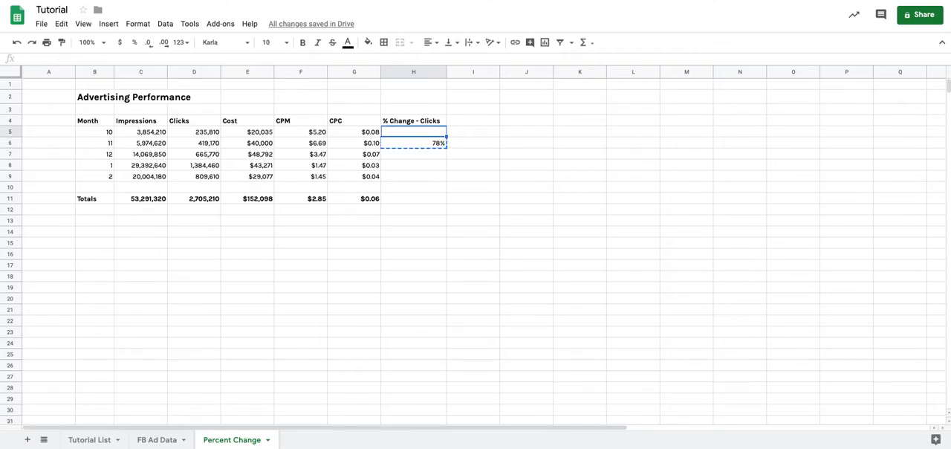
pyautogui.hotkey('ctrl', 'v')
# Examine the formula in H5 and its error details, comparing it with the H6 formula.
pyautogui.moveTo(428, 139)
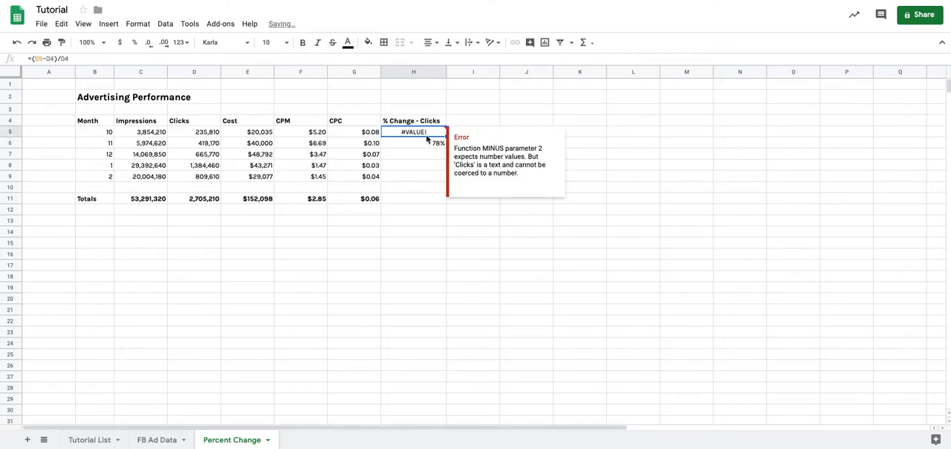
pyautogui.doubleClick(426, 134)
pyautogui.press('Escape')
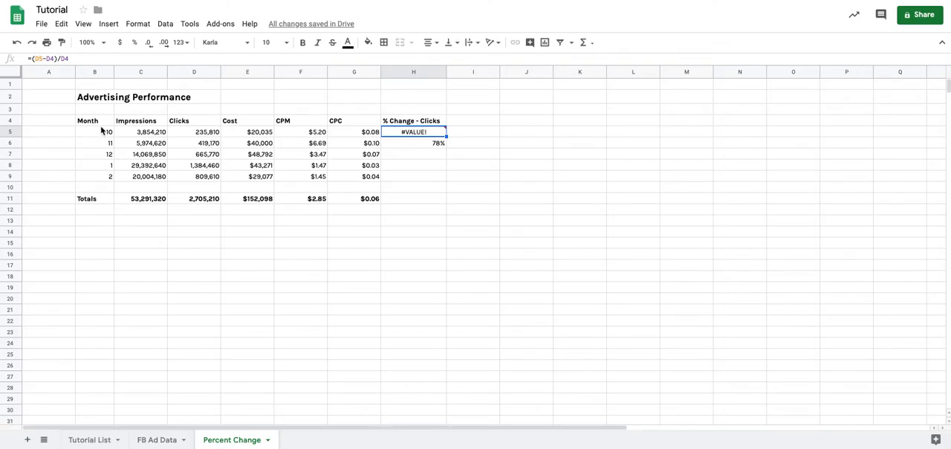
pyautogui.click(99, 131)
pyautogui.click(421, 135)
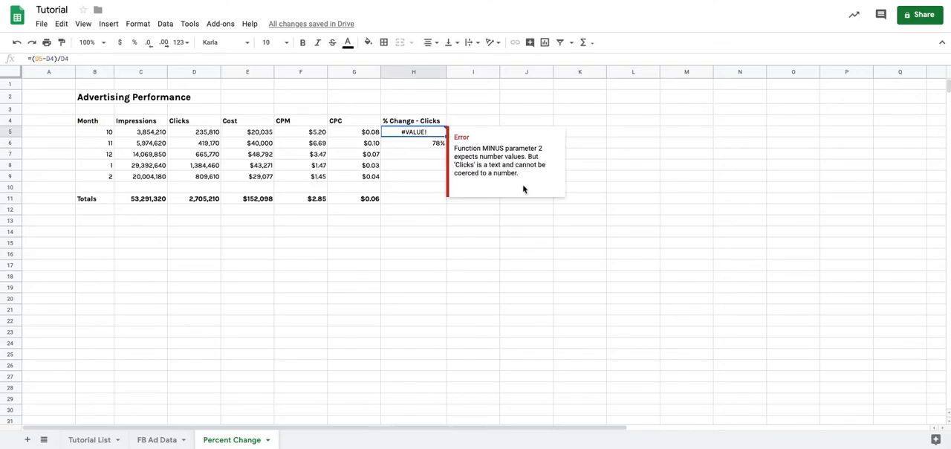
pyautogui.click(410, 143)
pyautogui.click(417, 132)
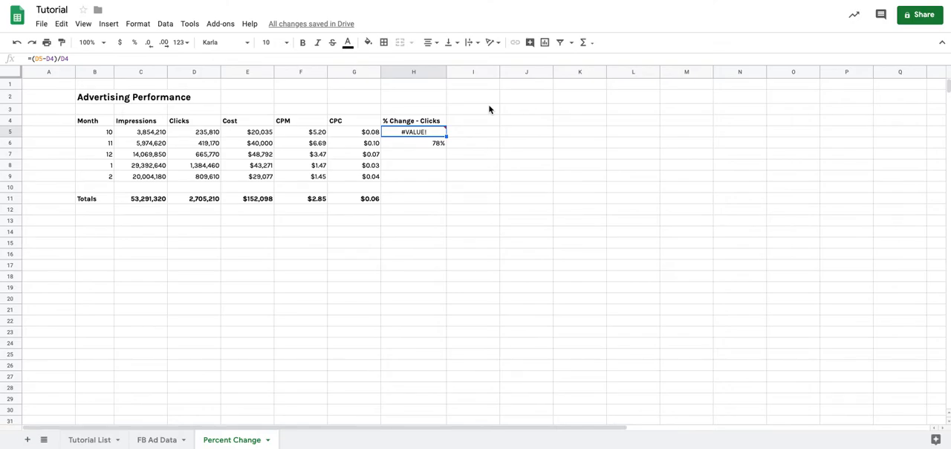
pyautogui.press('Down')
pyautogui.press('Down')
pyautogui.press('Down')
pyautogui.press('Down')
pyautogui.press('Up')
pyautogui.press('Up')
pyautogui.press('Up')
pyautogui.press('Up')
pyautogui.press('Return')
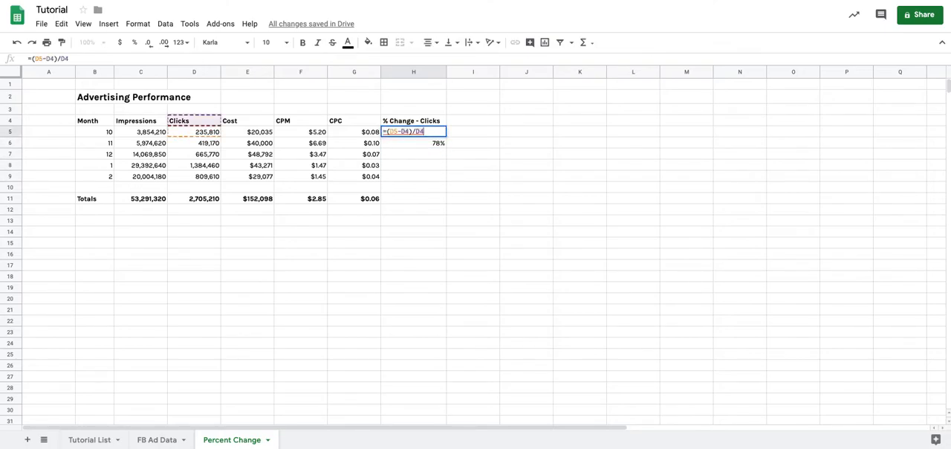
pyautogui.press('Return')
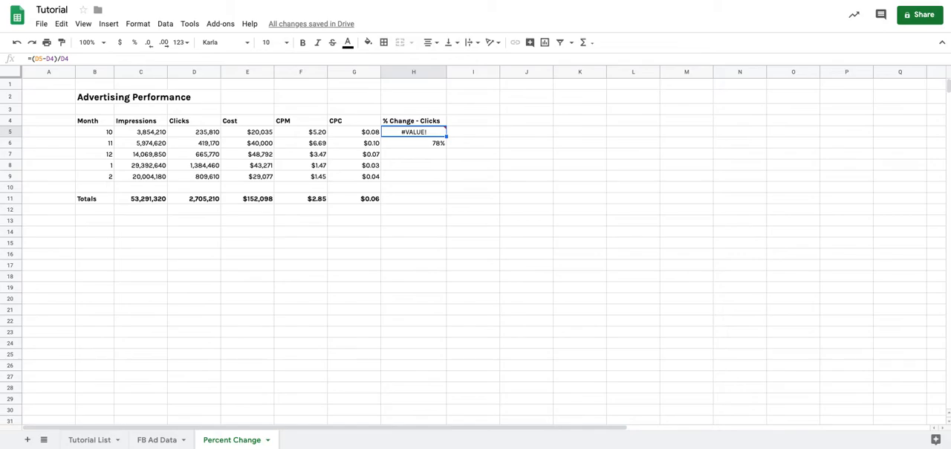
# Wrap the percent-change calculation in H5 in an IF with an ISERROR test, so the formula begins =if(iserror((D5-D4)/D4).
pyautogui.press('Return')
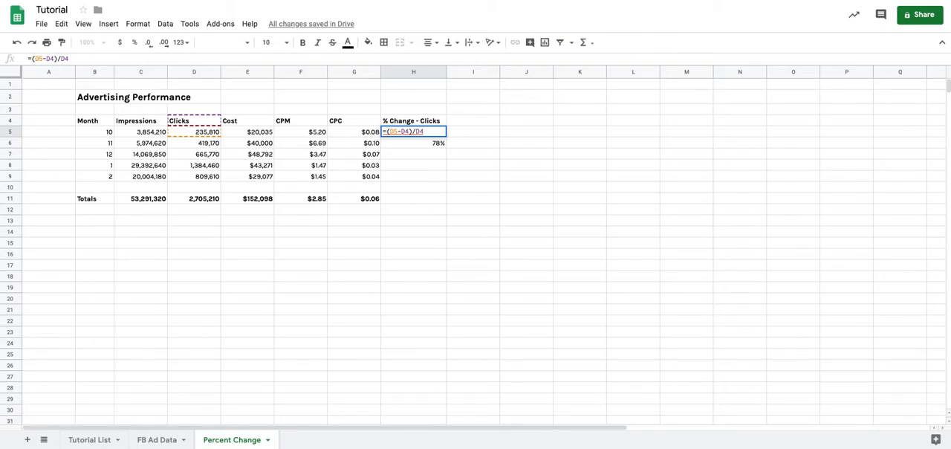
pyautogui.write('if(')
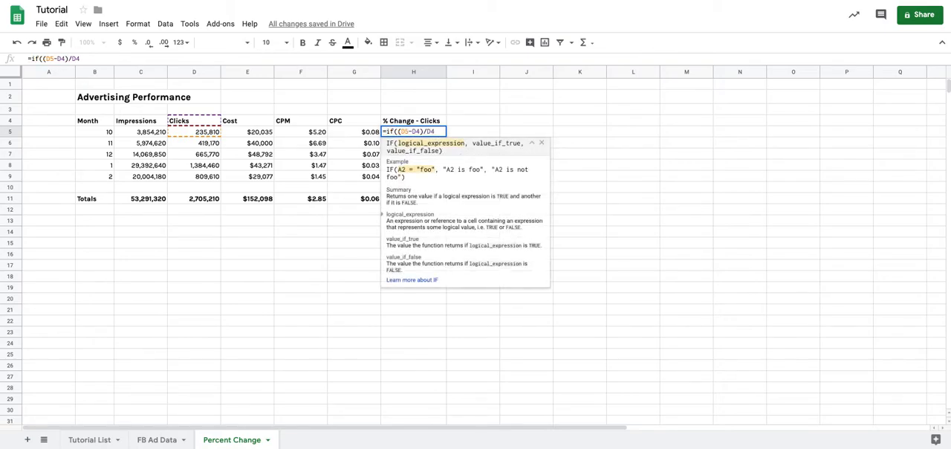
pyautogui.hotkey('shift', 'End')
pyautogui.press('Right')
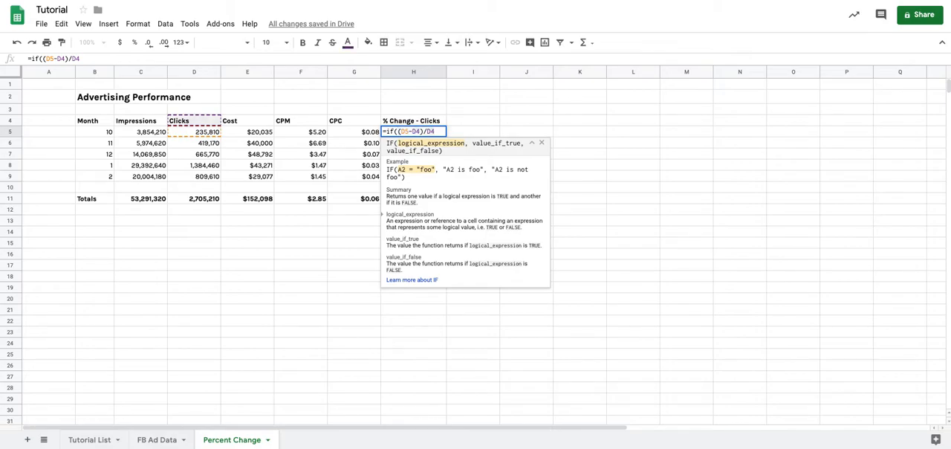
pyautogui.press('Left')
pyautogui.press('Left')
pyautogui.press('Left')
pyautogui.press('Left')
pyautogui.press('Left')
pyautogui.press('Left')
pyautogui.press('Left')
pyautogui.press('Left')
pyautogui.press('Left')
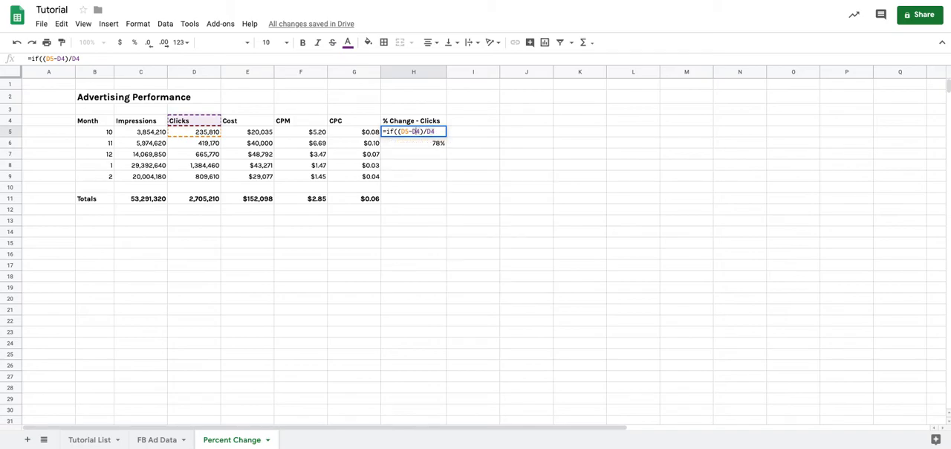
pyautogui.write('iserror')
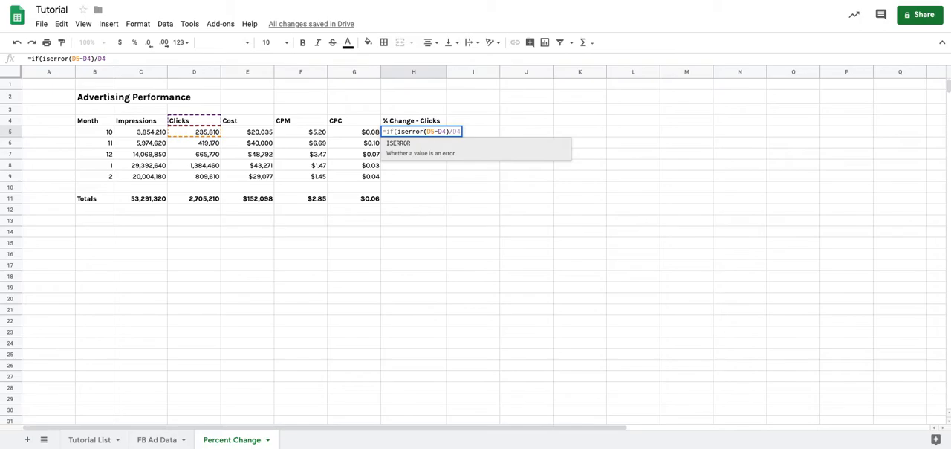
pyautogui.write('((D5-D4')
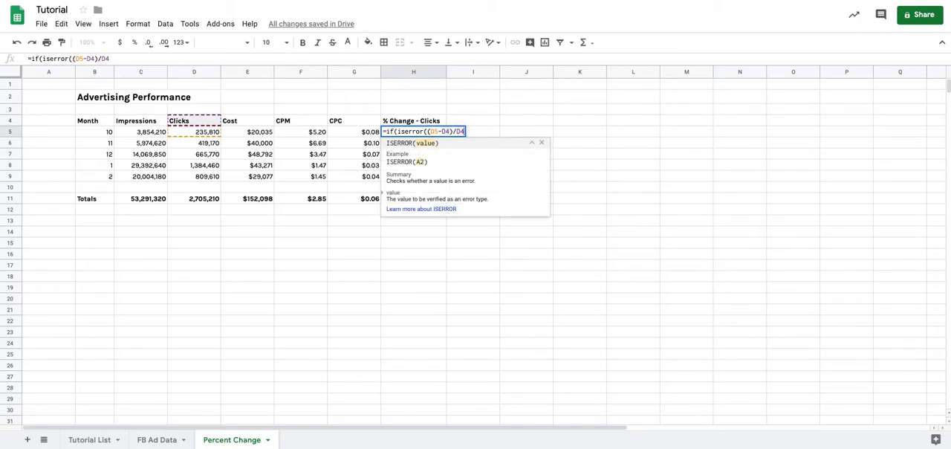
pyautogui.write(')/D4)')
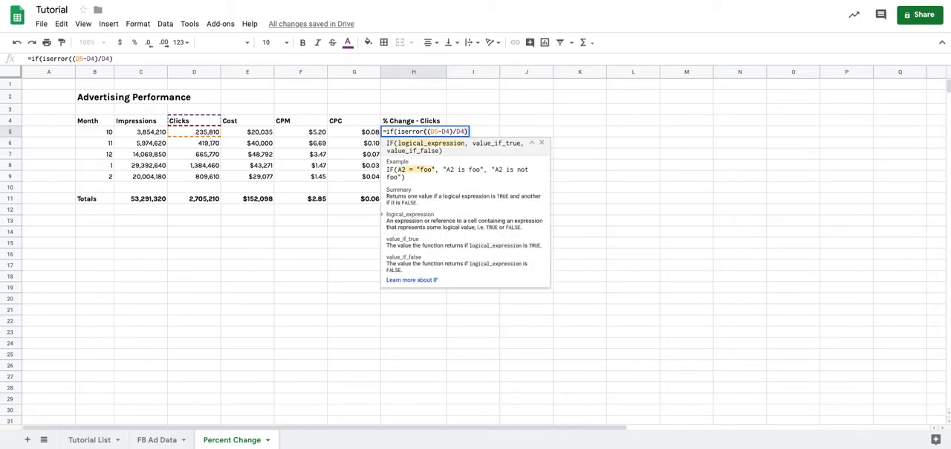
pyautogui.write(',')
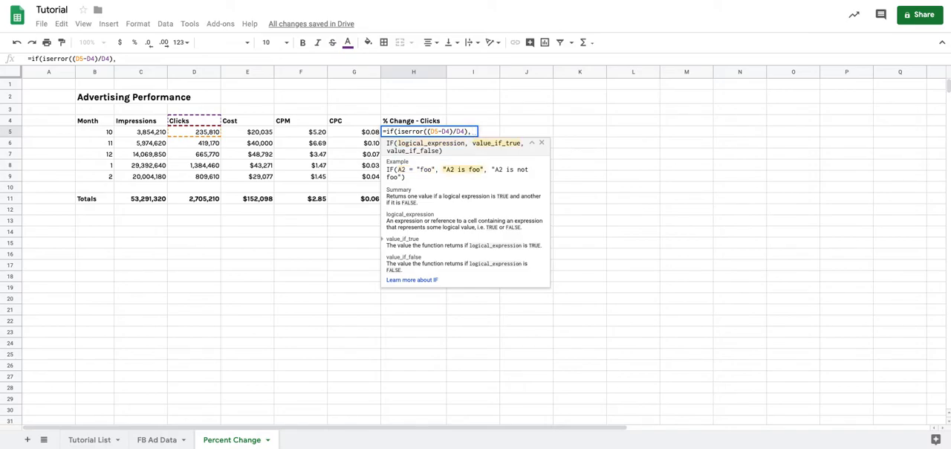
pyautogui.write('""')
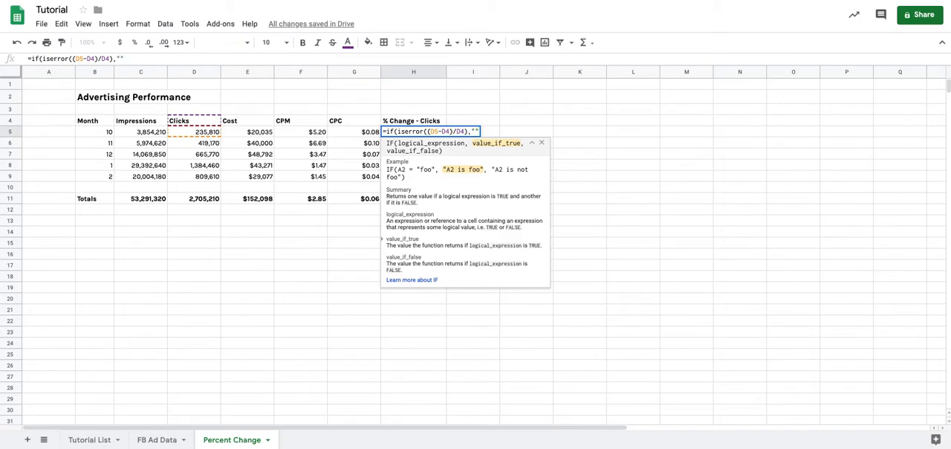
pyautogui.write(',')
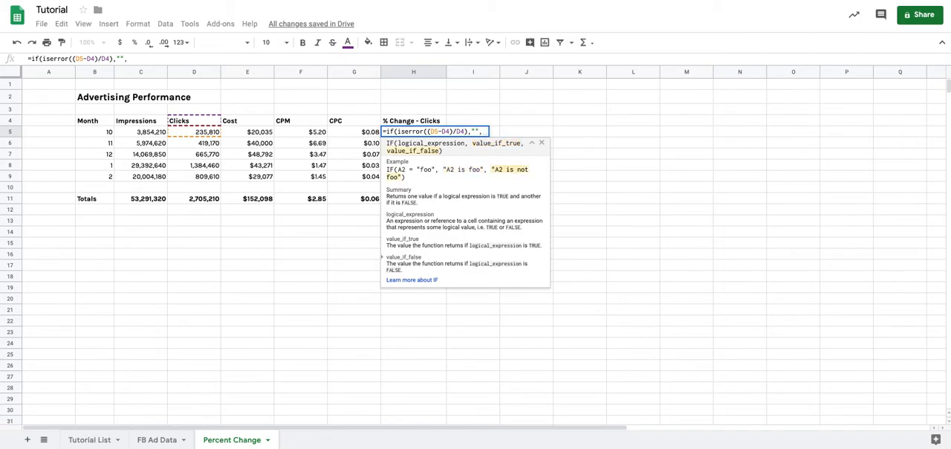
# Complete the IF formula in H5 with an empty string "" if there is an error and (D5-D4)/D4 otherwise.
pyautogui.write('(D5-D4)/D4')
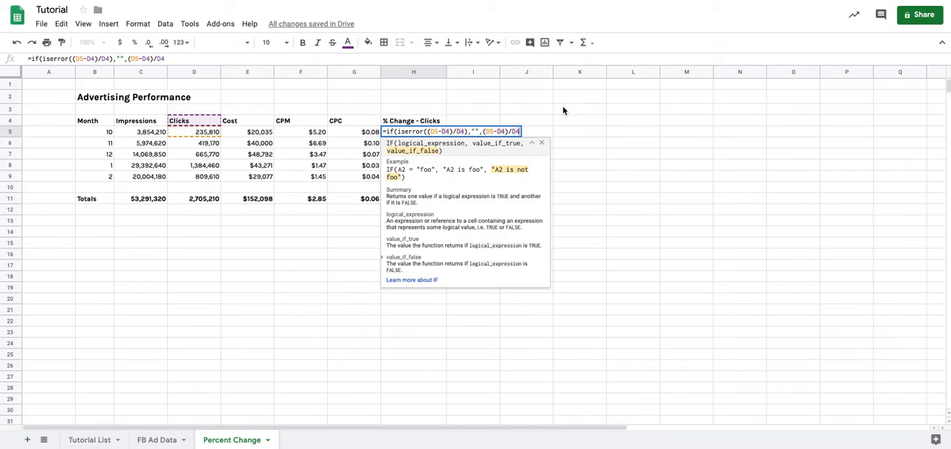
pyautogui.write(')')
pyautogui.press('Return')
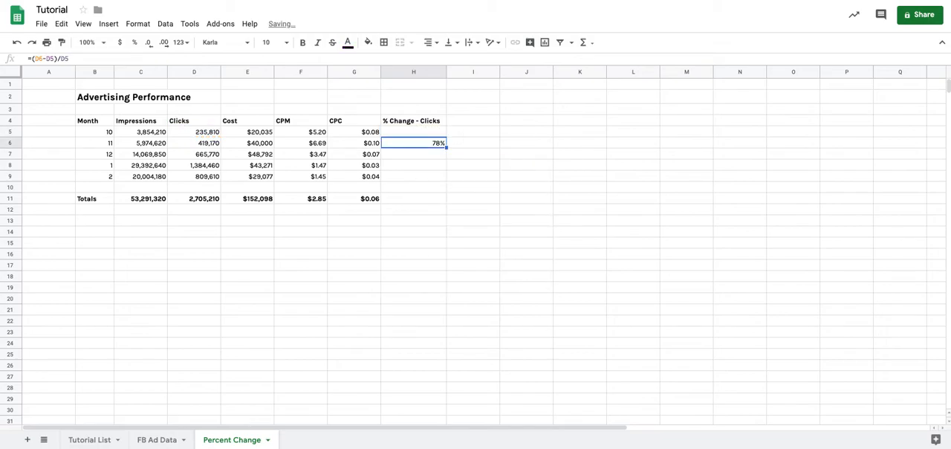
# Copy the error-handling formula from H5 into each of the cells H6 to H9.
pyautogui.press('Up')
pyautogui.press('Down')
pyautogui.press('Up')
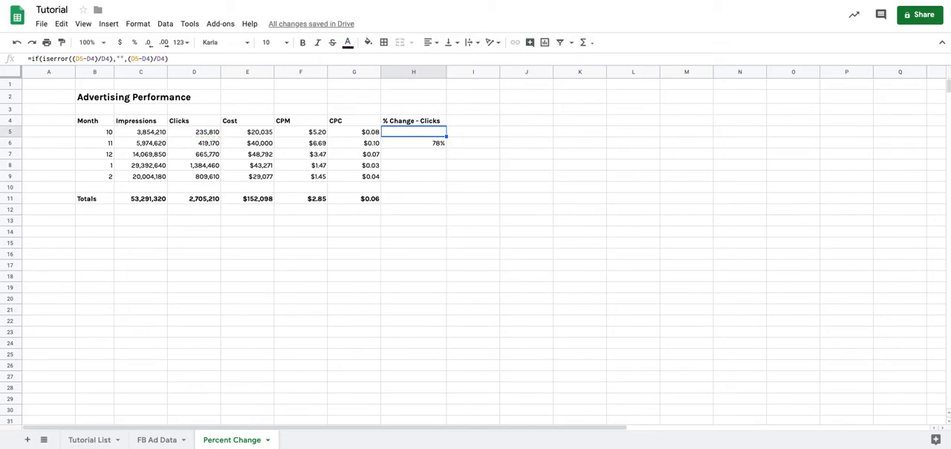
pyautogui.press('Down')
pyautogui.press('Up')
pyautogui.hotkey('ctrl', 'c')
pyautogui.press('Down')
pyautogui.press('Down')
pyautogui.press('Up')
pyautogui.hotkey('ctrl', 'v')
pyautogui.press('Down')
pyautogui.hotkey('ctrl', 'v')
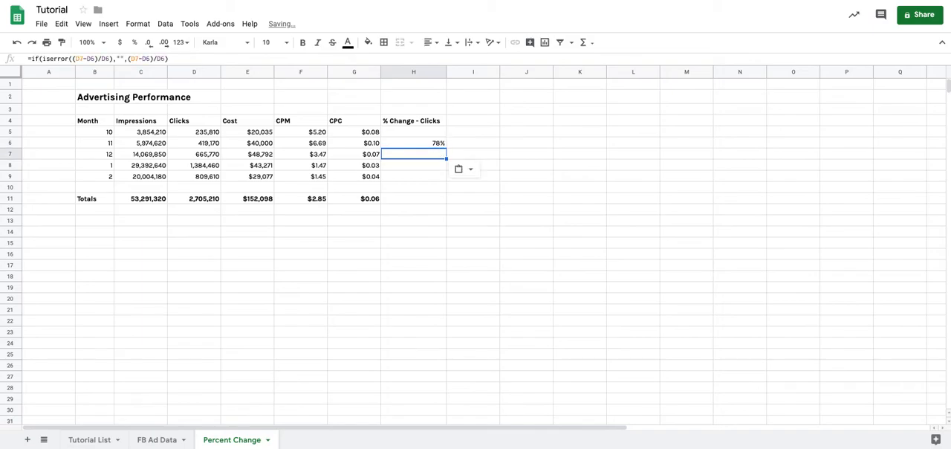
pyautogui.press('Down')
pyautogui.hotkey('ctrl', 'v')
pyautogui.press('Down')
pyautogui.hotkey('ctrl', 'v')
pyautogui.press('Up')
pyautogui.press('Up')
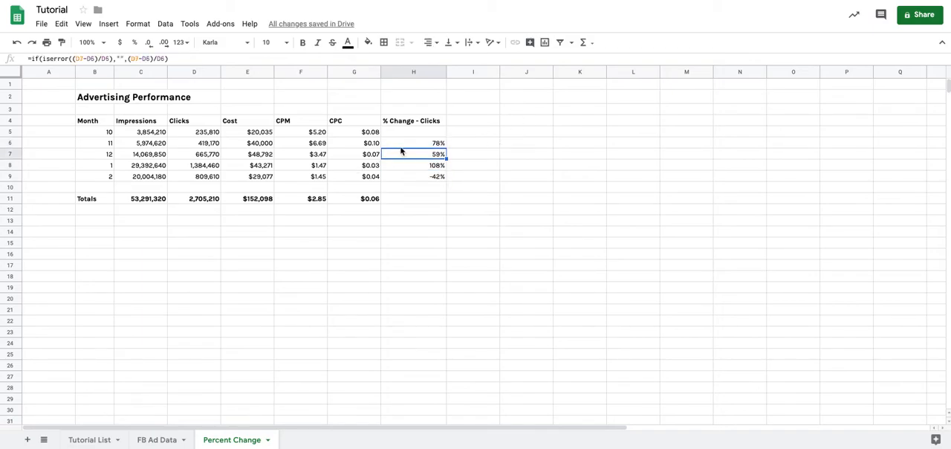
# Examine the percent-change results in H5:H9 and the copied formula in H9.
pyautogui.moveTo(413, 136); pyautogui.dragTo(412, 179)
pyautogui.click(412, 178)
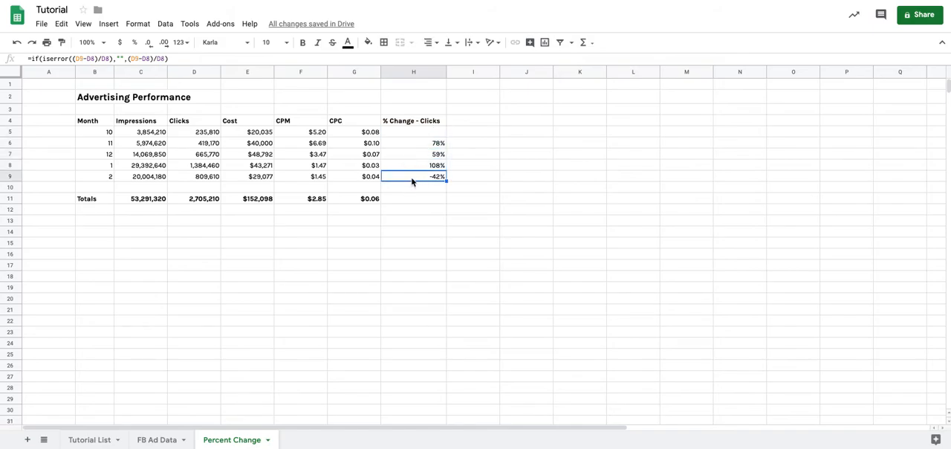
pyautogui.click(416, 199)
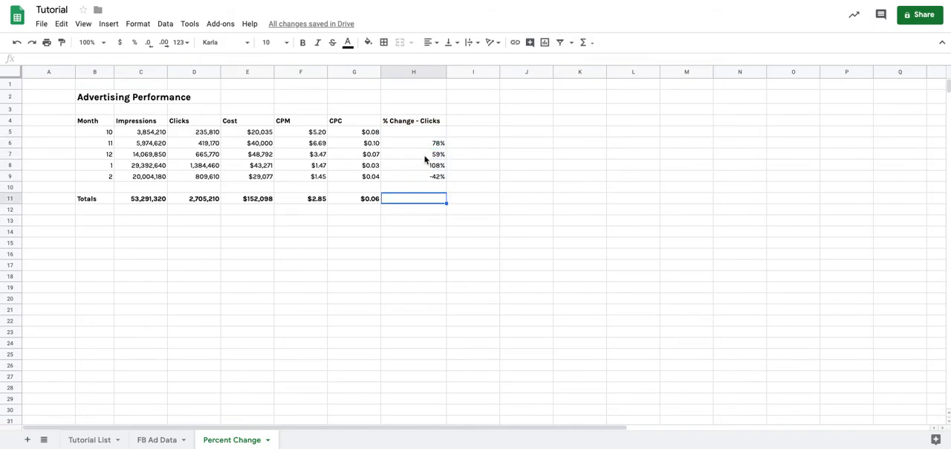
pyautogui.moveTo(431, 133); pyautogui.dragTo(436, 176)
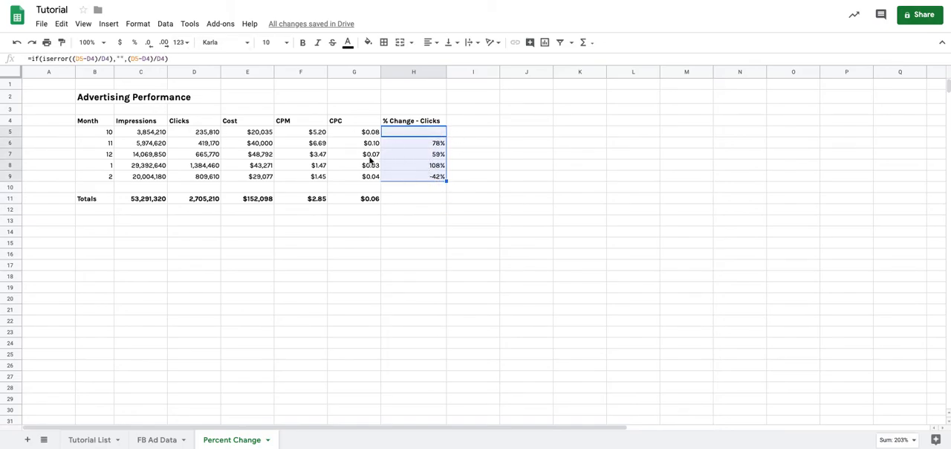
pyautogui.click(426, 177)
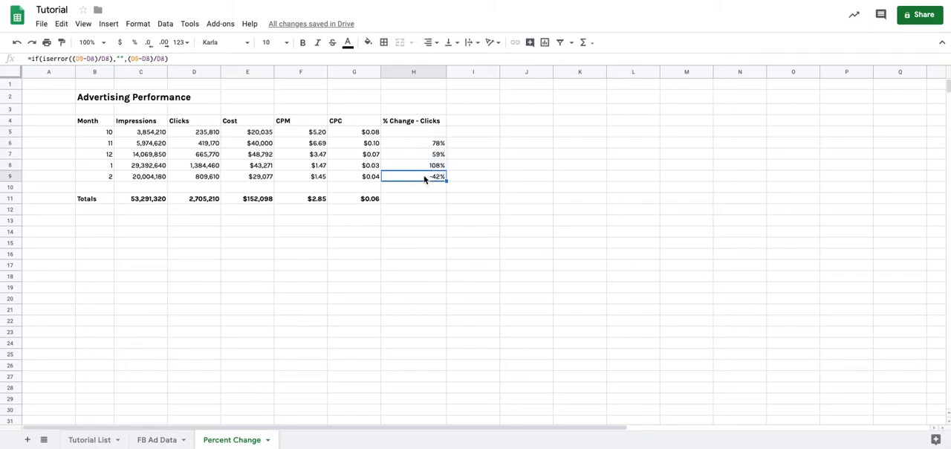
pyautogui.moveTo(431, 133); pyautogui.dragTo(428, 174)
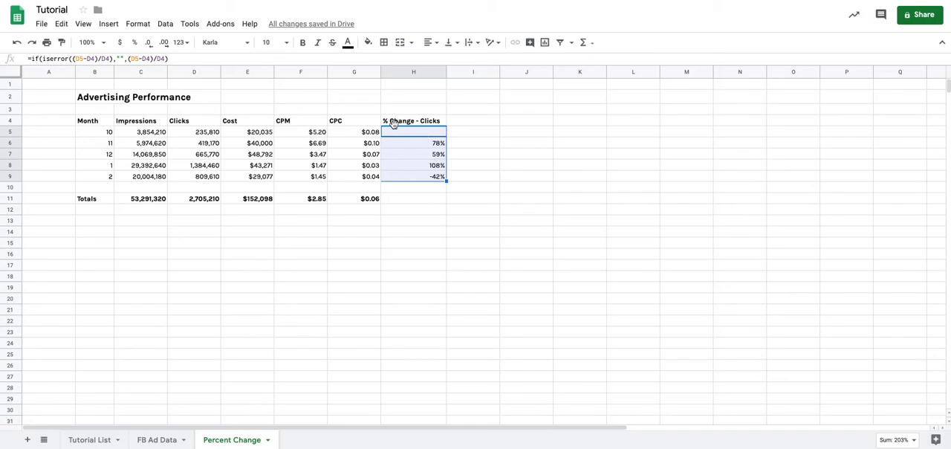
pyautogui.click(424, 176)
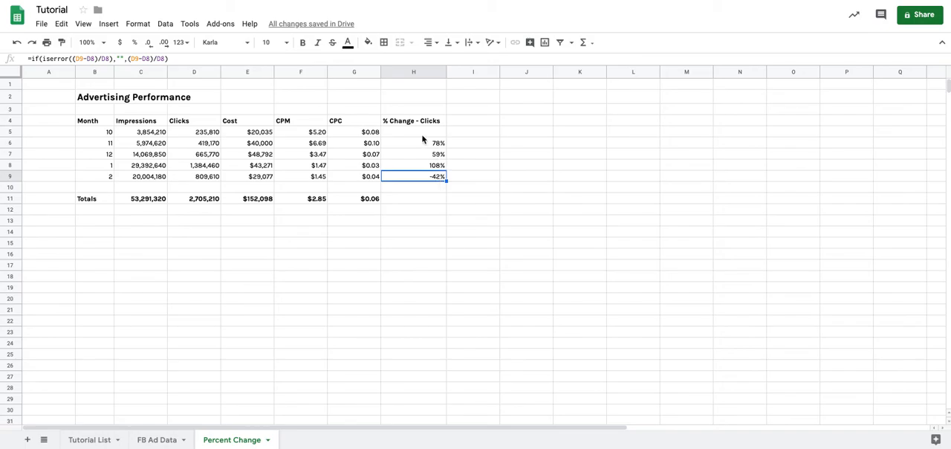
# Create a single-color conditional formatting rule for H5:H9 that applies when the value is greater than 0.
pyautogui.moveTo(423, 134); pyautogui.dragTo(422, 174)
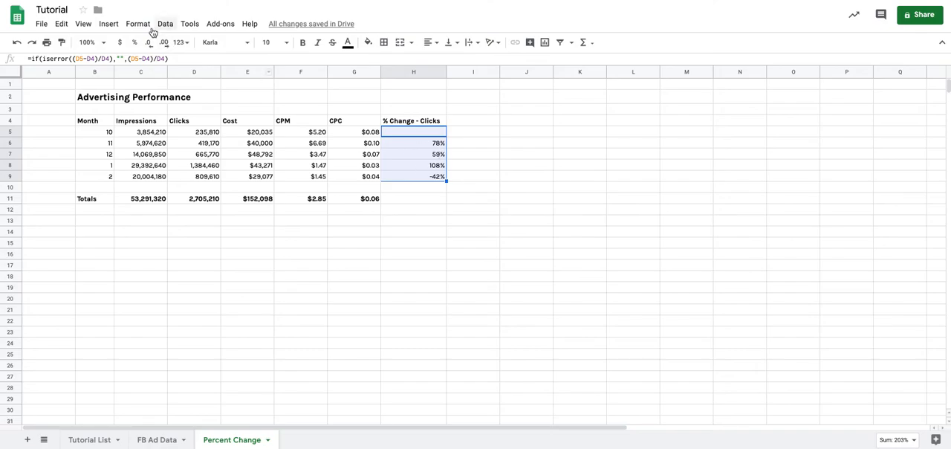
pyautogui.click(145, 26)
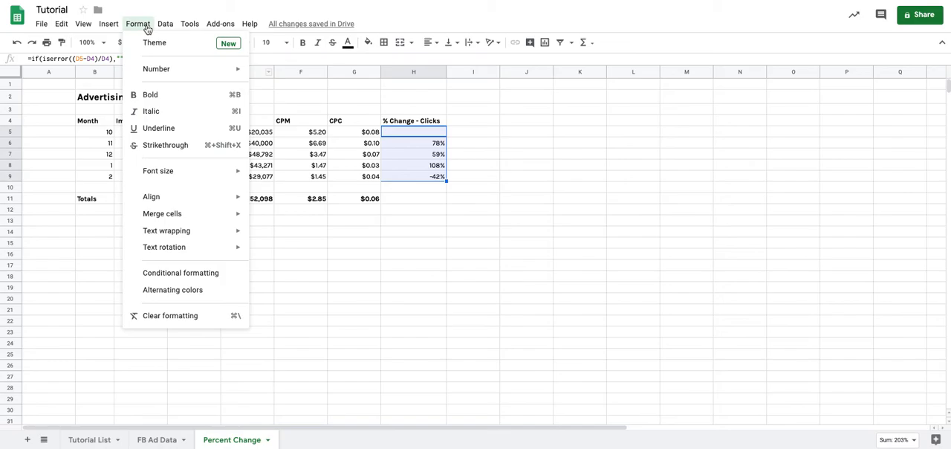
pyautogui.click(216, 276)
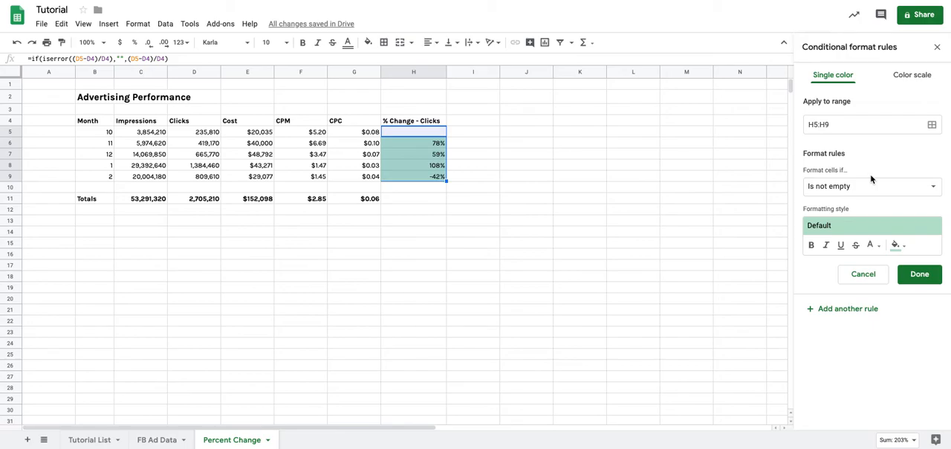
pyautogui.click(879, 190)
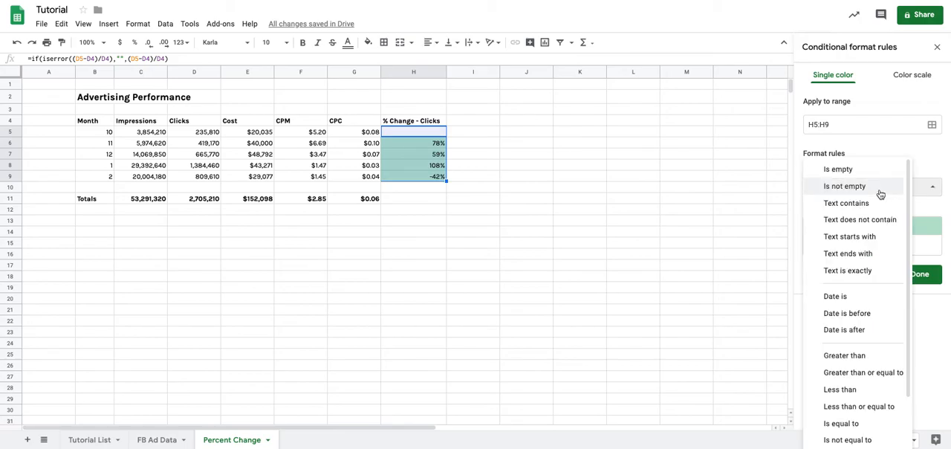
pyautogui.click(891, 188)
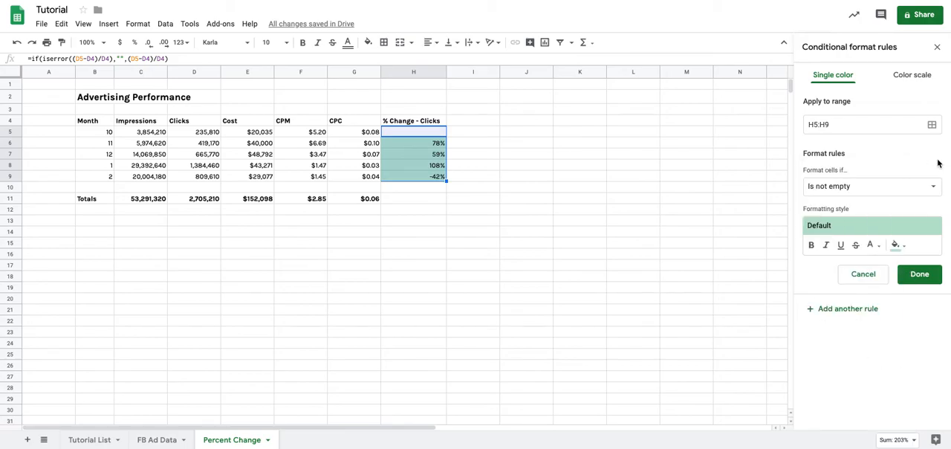
pyautogui.click(836, 191)
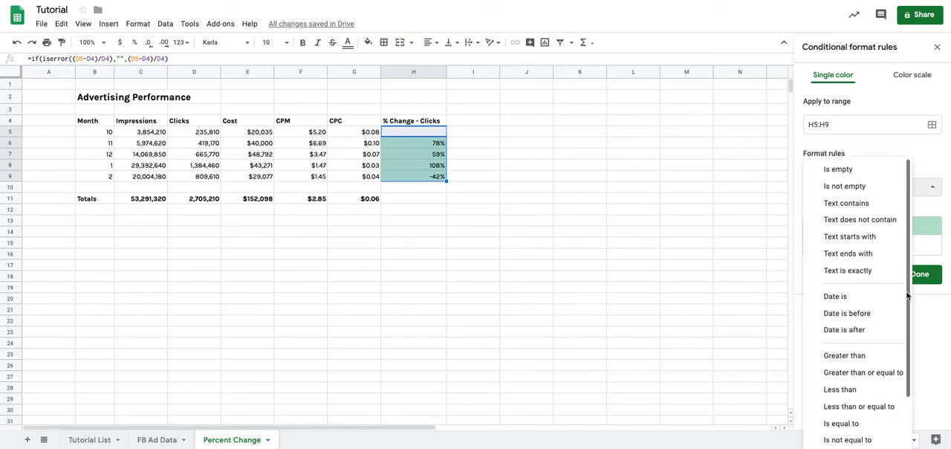
pyautogui.scroll(-2, 881, 293)
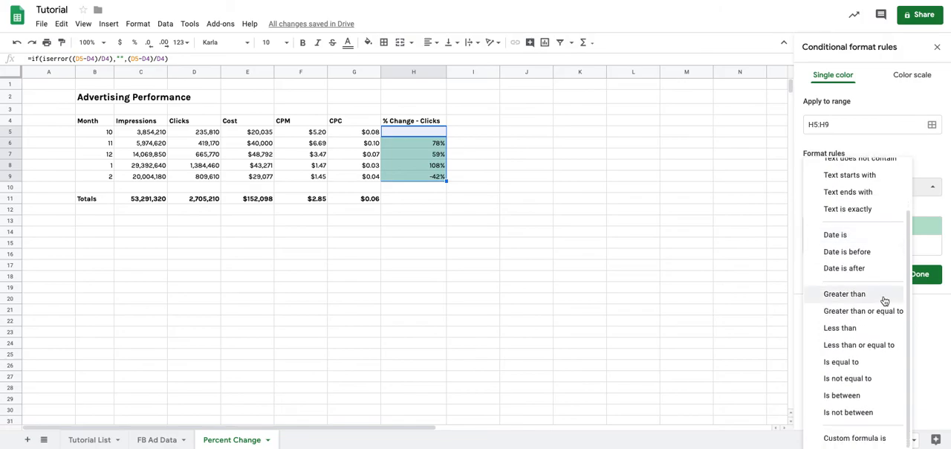
pyautogui.click(863, 296)
pyautogui.click(861, 212)
pyautogui.write('0')
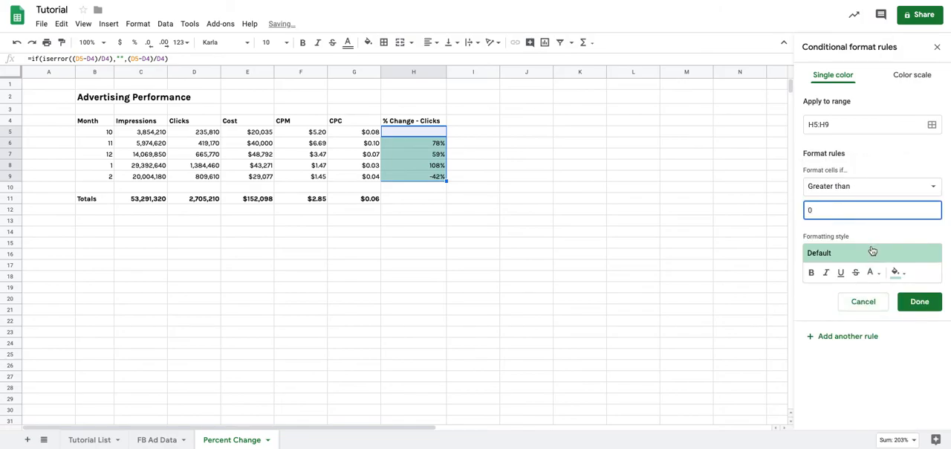
# Style the greater-than-0 rule with no fill color and bold green text.
pyautogui.click(896, 272)
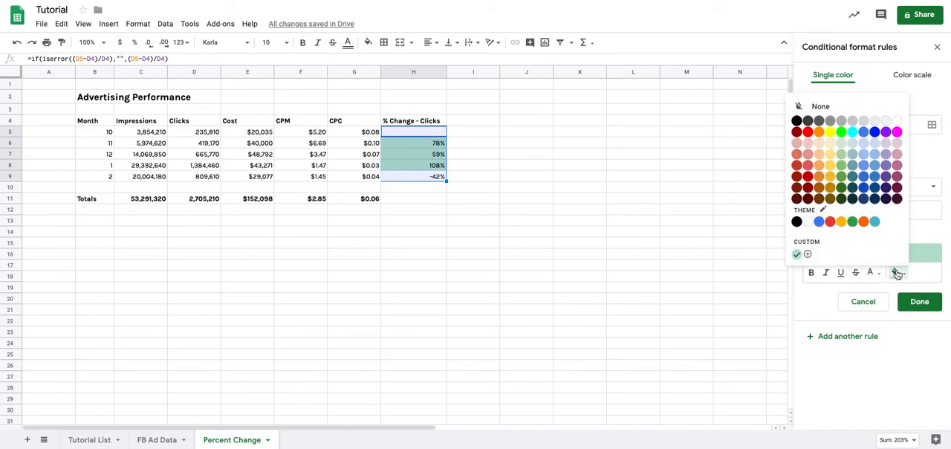
pyautogui.click(854, 108)
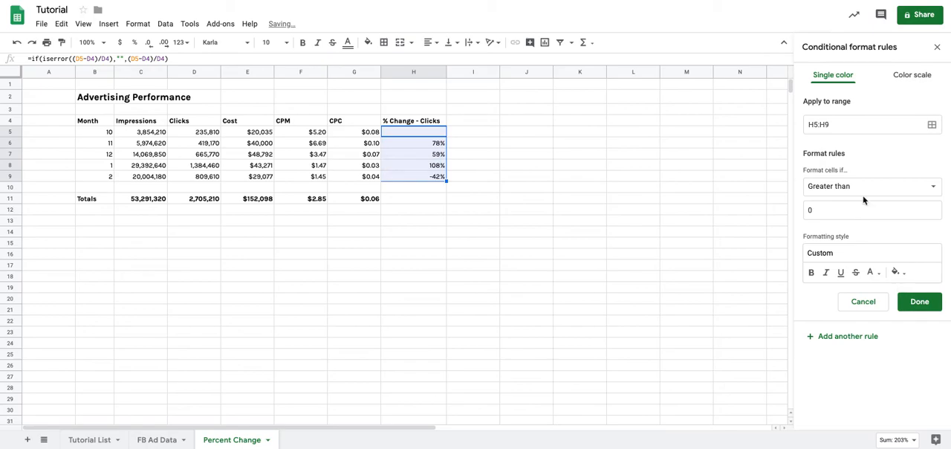
pyautogui.click(873, 272)
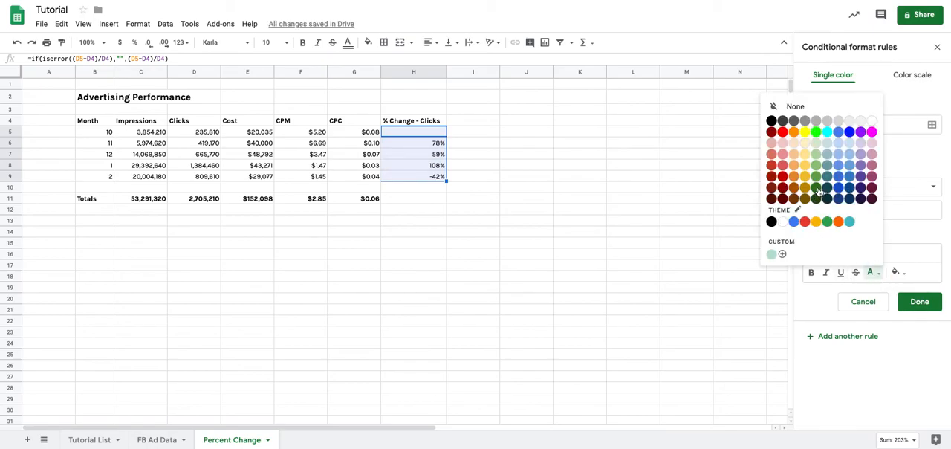
pyautogui.click(827, 220)
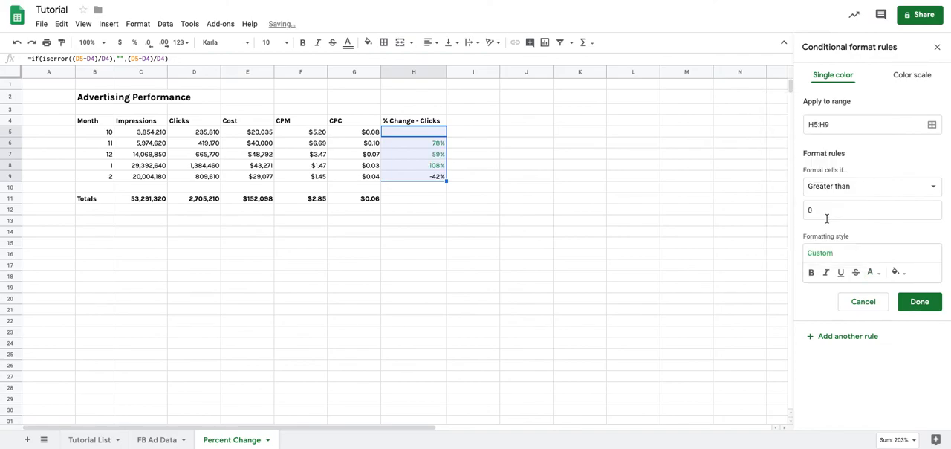
pyautogui.click(812, 277)
# Add another conditional formatting rule for H5:H9 with the condition less than or equal to 0.
pyautogui.click(865, 342)
pyautogui.click(895, 190)
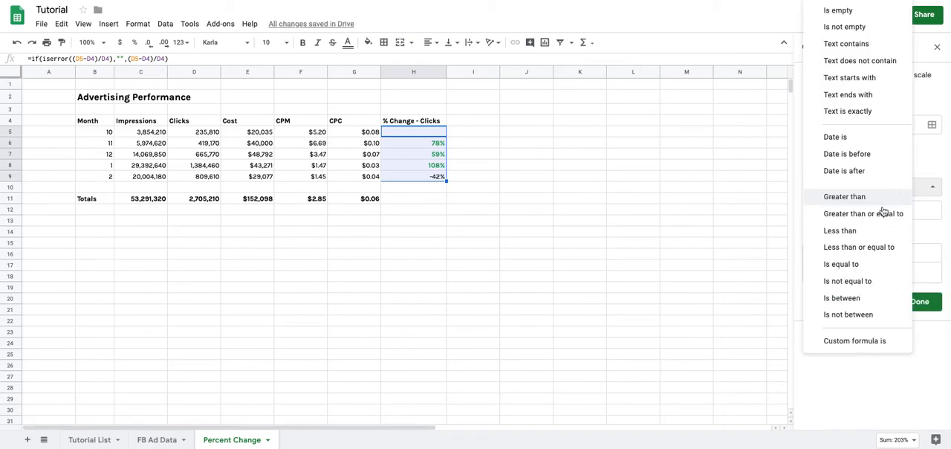
pyautogui.click(875, 245)
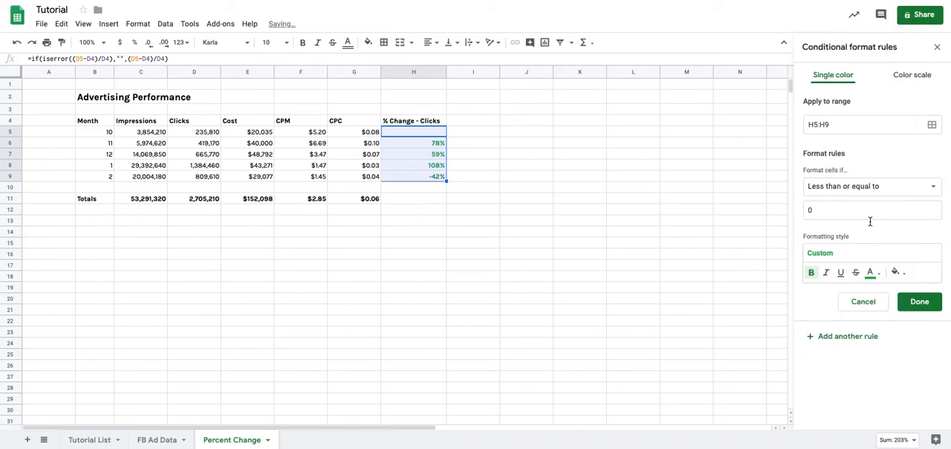
# Set the text color of the less-than-or-equal-to-0 rule to red, save the rule and close the conditional formatting rules.
pyautogui.click(873, 273)
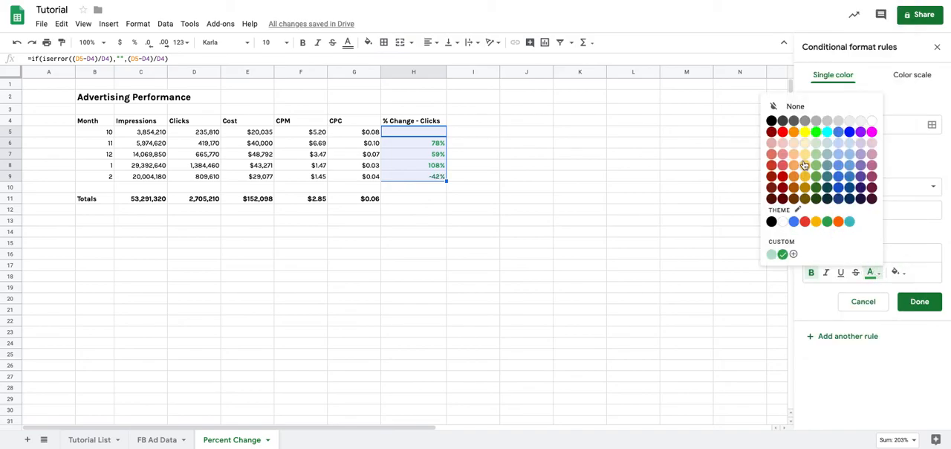
pyautogui.click(782, 132)
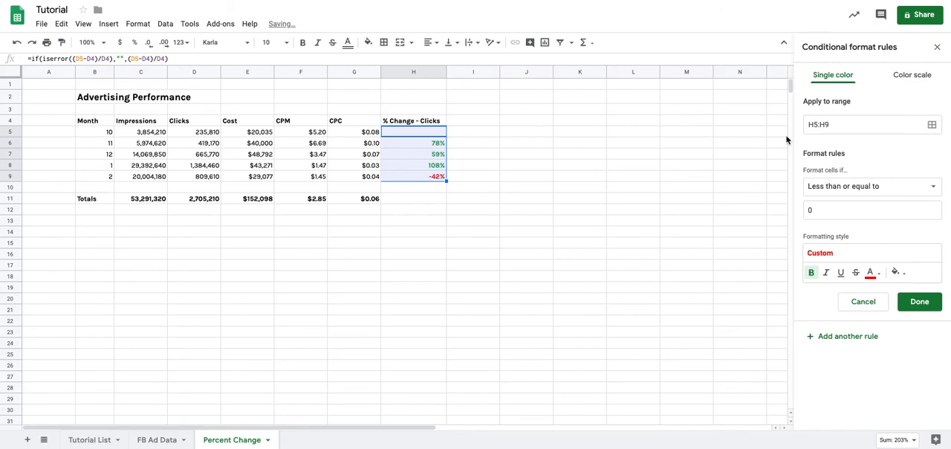
pyautogui.click(918, 301)
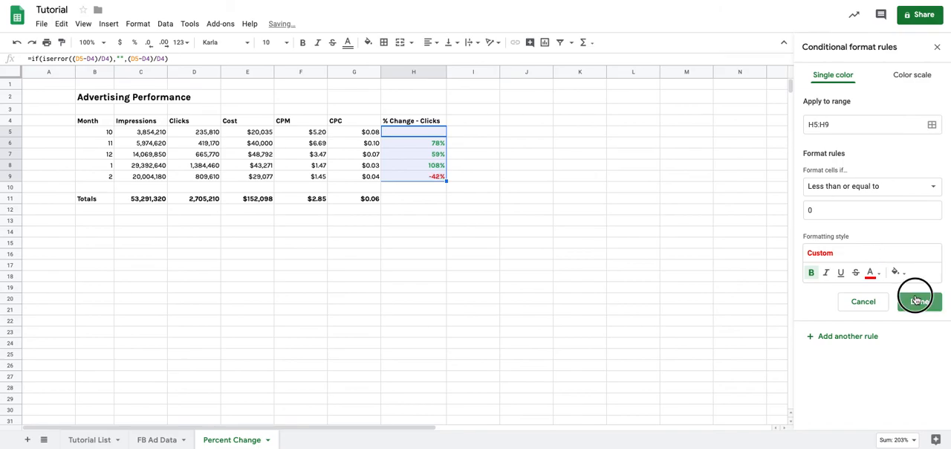
pyautogui.click(935, 51)
# Examine the colored percent changes in H6:H9 and compare the month 2 row's values with its change in H9.
pyautogui.click(372, 165)
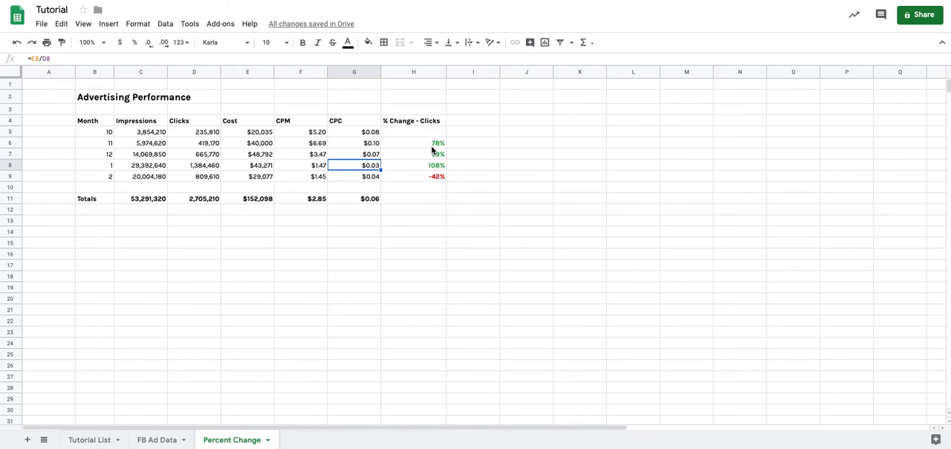
pyautogui.click(425, 142)
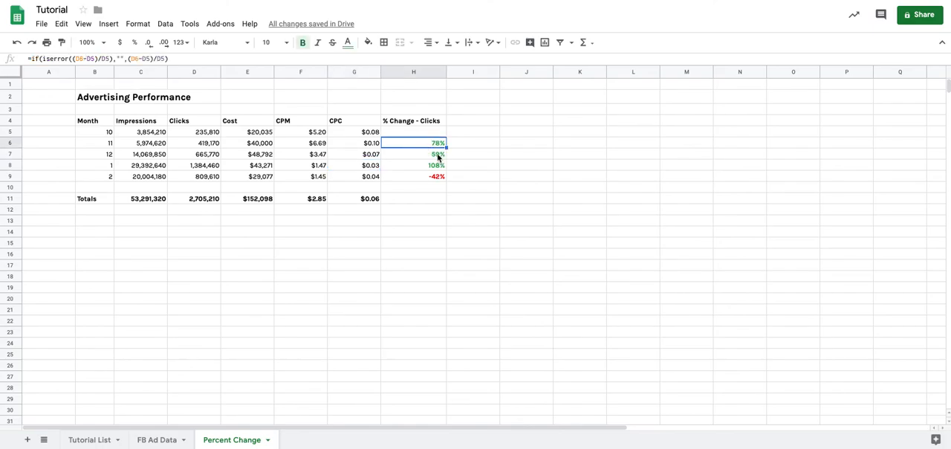
pyautogui.moveTo(421, 142); pyautogui.dragTo(422, 171)
pyautogui.click(422, 177)
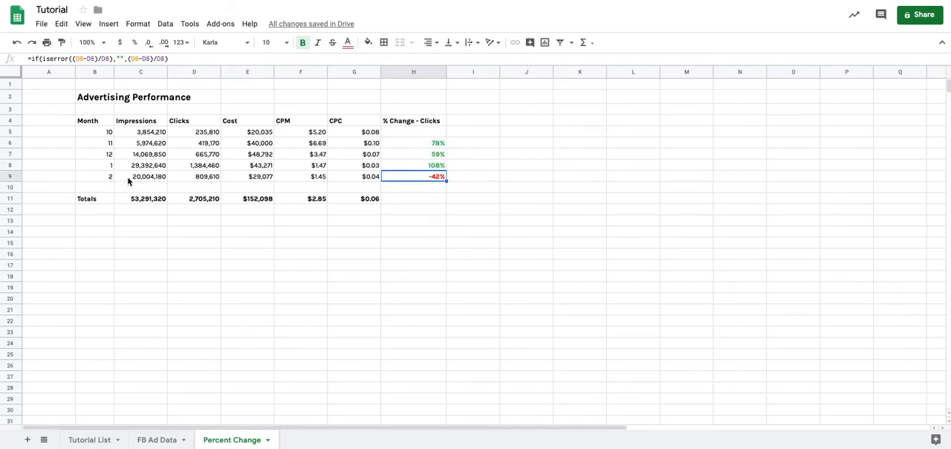
pyautogui.moveTo(96, 178); pyautogui.dragTo(431, 181)
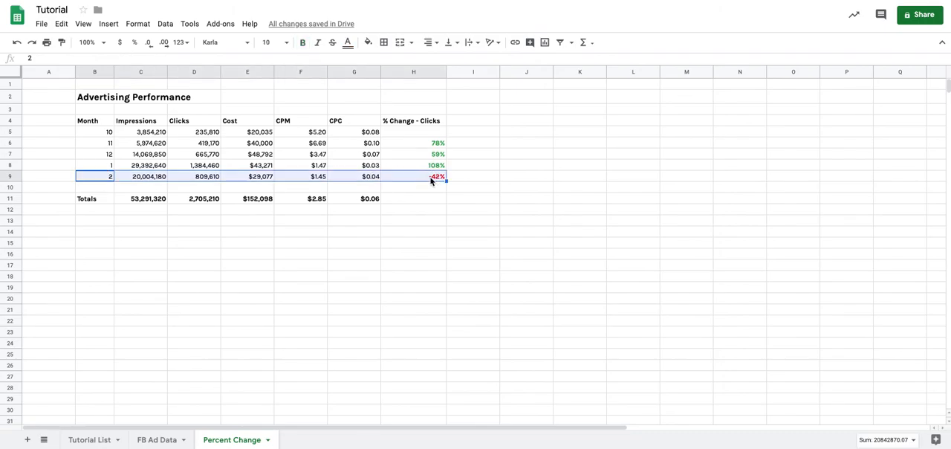
pyautogui.click(430, 180)
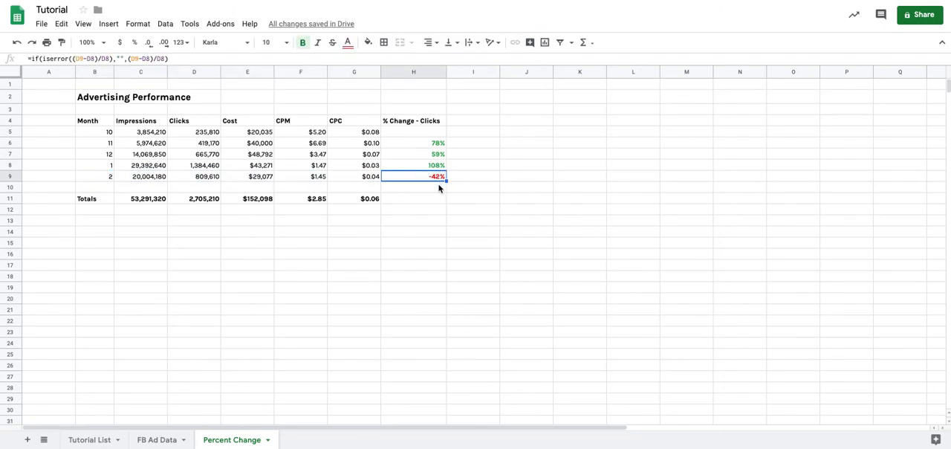